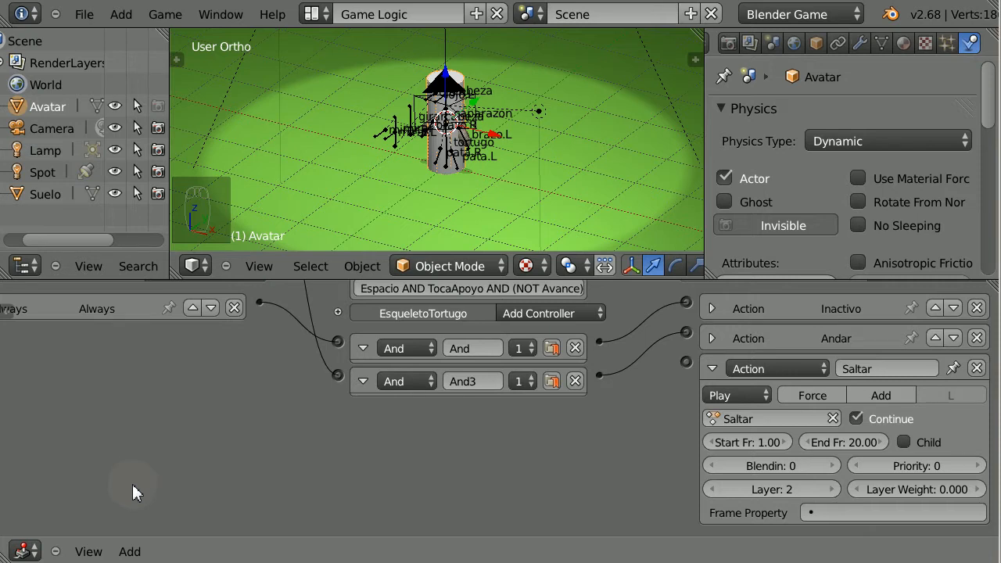
Step: Select the EsqueletoTortugo armature and add a new game property to it
right_click(391, 135)
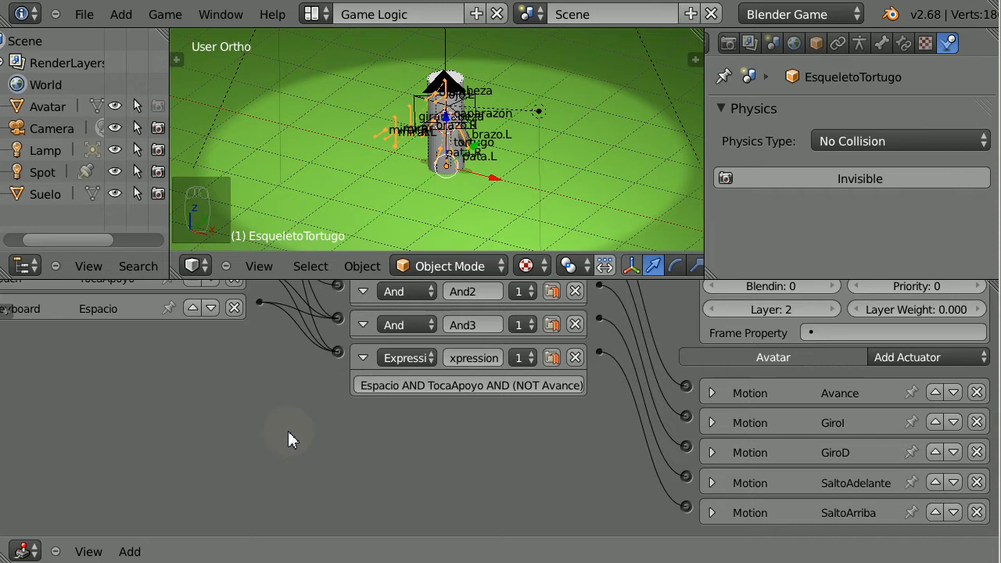
click(8, 316)
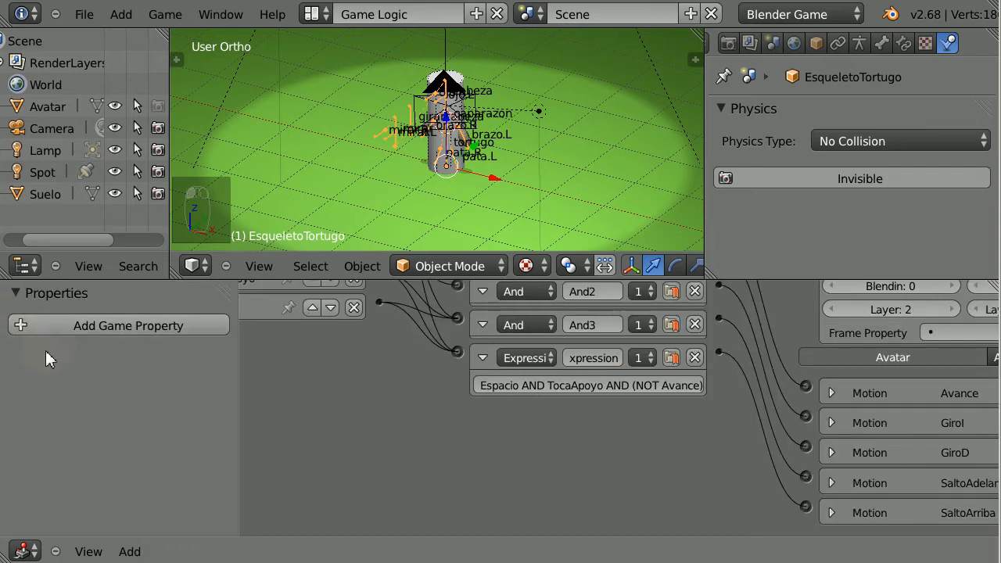
click(166, 328)
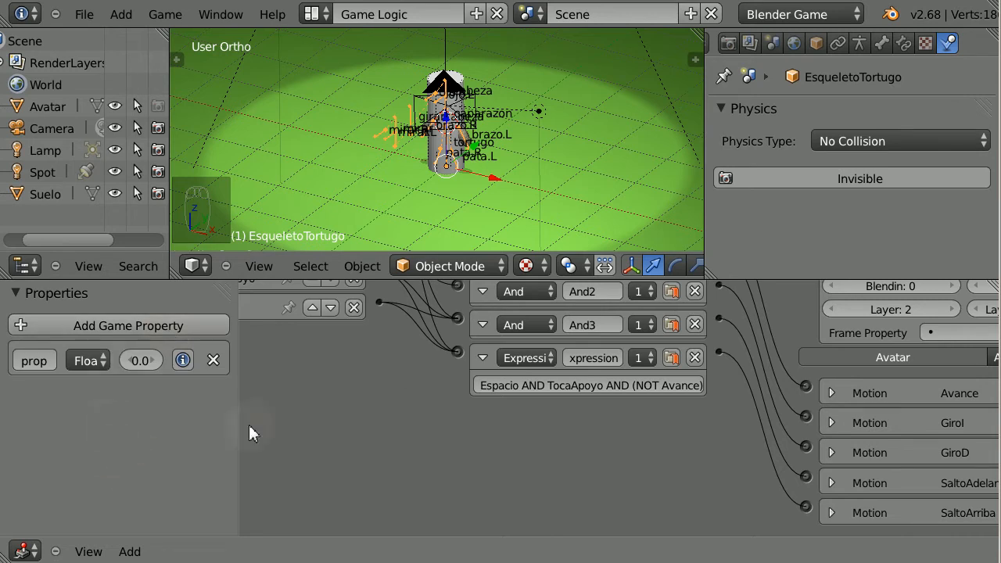
mouse_move(236, 420)
mouse_down()
mouse_move(255, 420)
mouse_move(220, 420)
mouse_up()
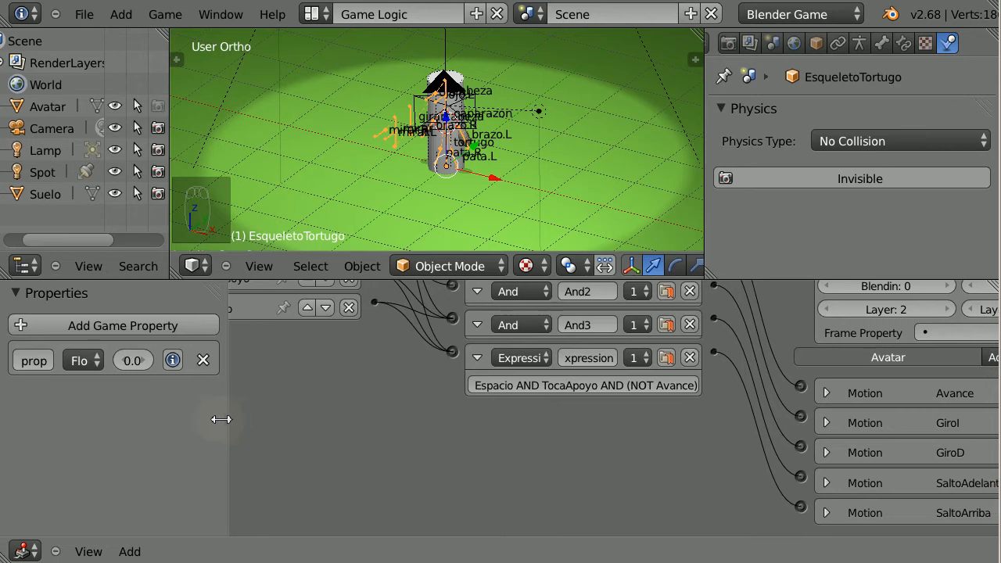
Step: Name the new game property fsalto, with type Float and value 0.0
click(38, 364)
text(fsalto)
key(Return)
click(91, 362)
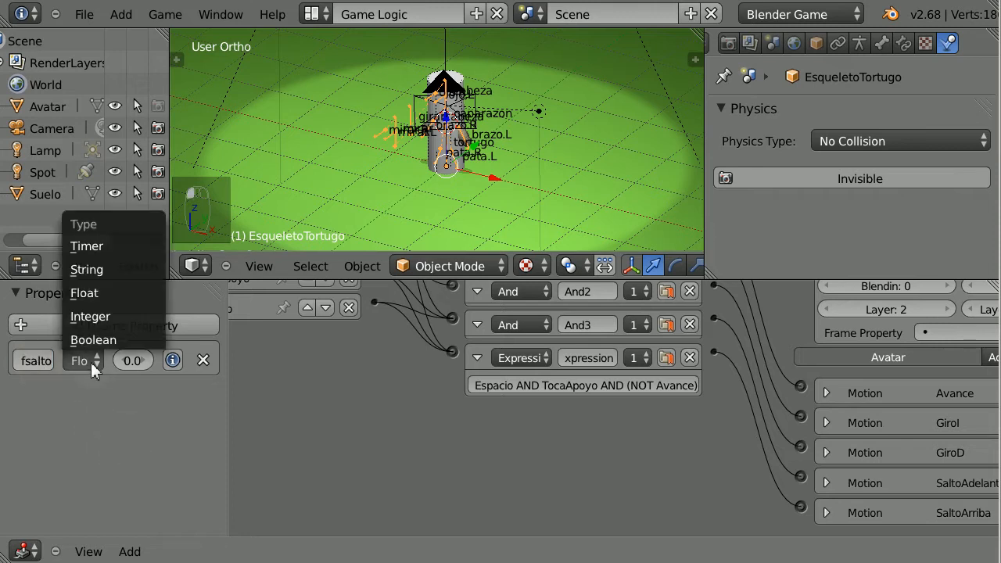
click(93, 292)
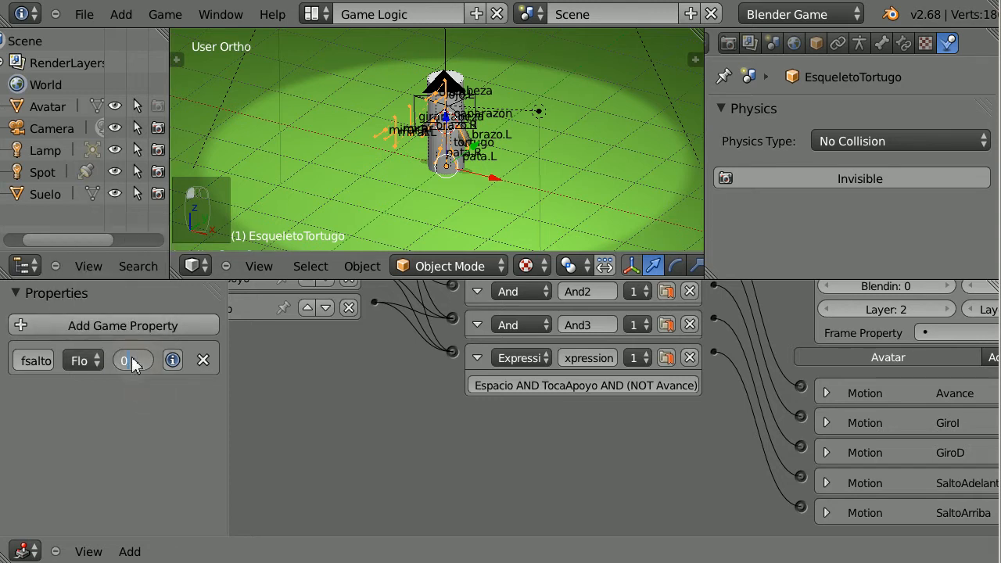
key(Return)
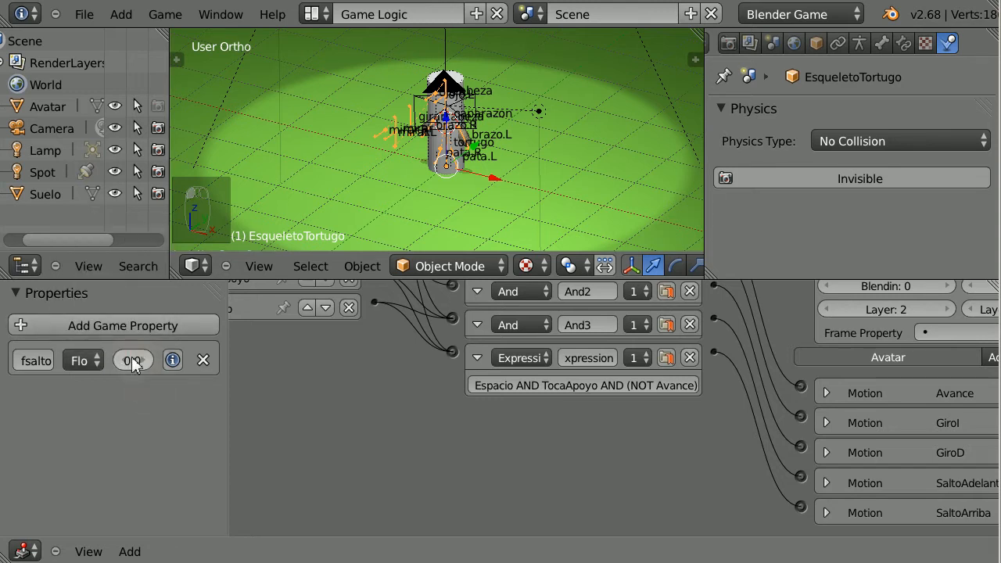
Step: Turn on debug display for the fsalto property and enable Show Debug Properties for the game
click(174, 361)
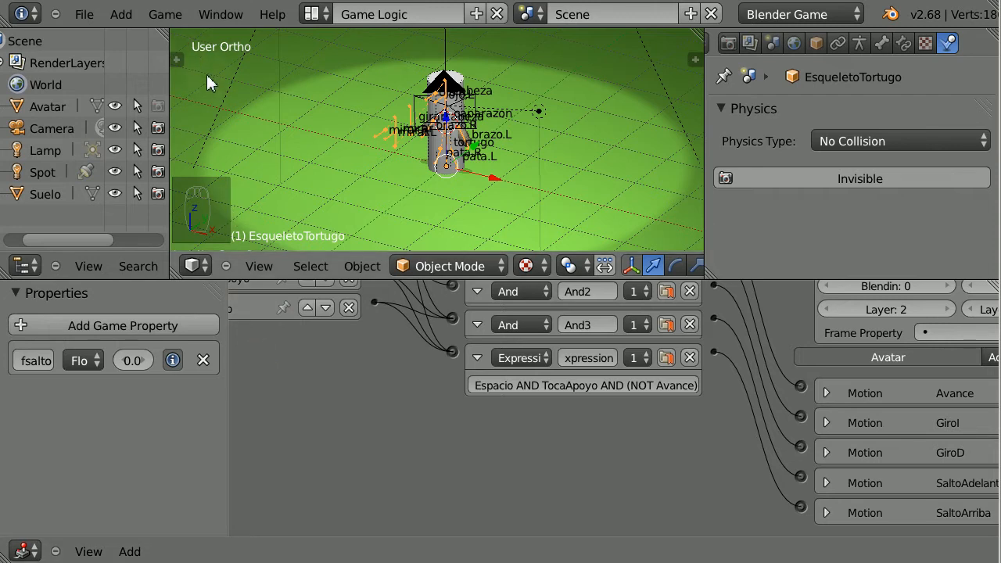
click(176, 16)
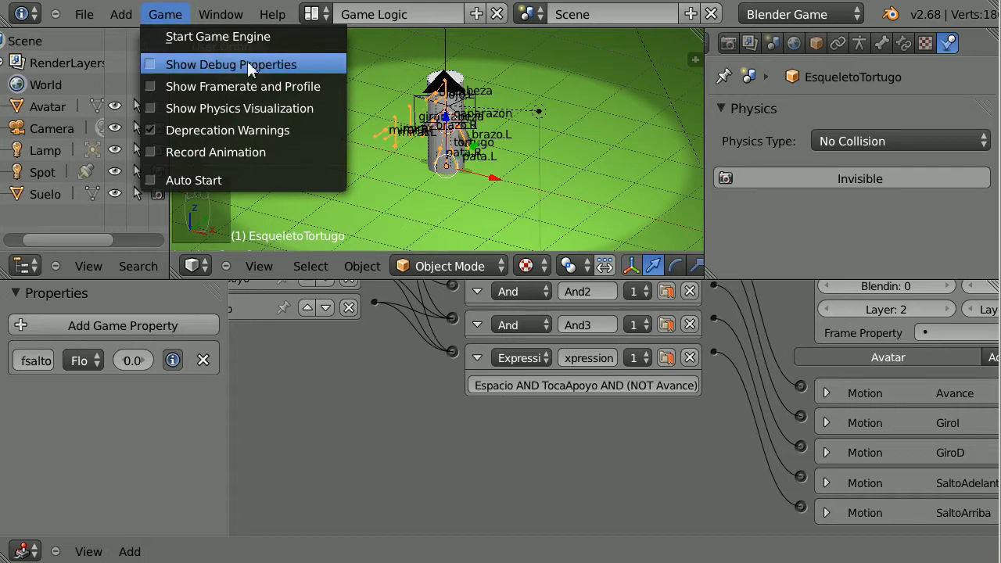
click(318, 66)
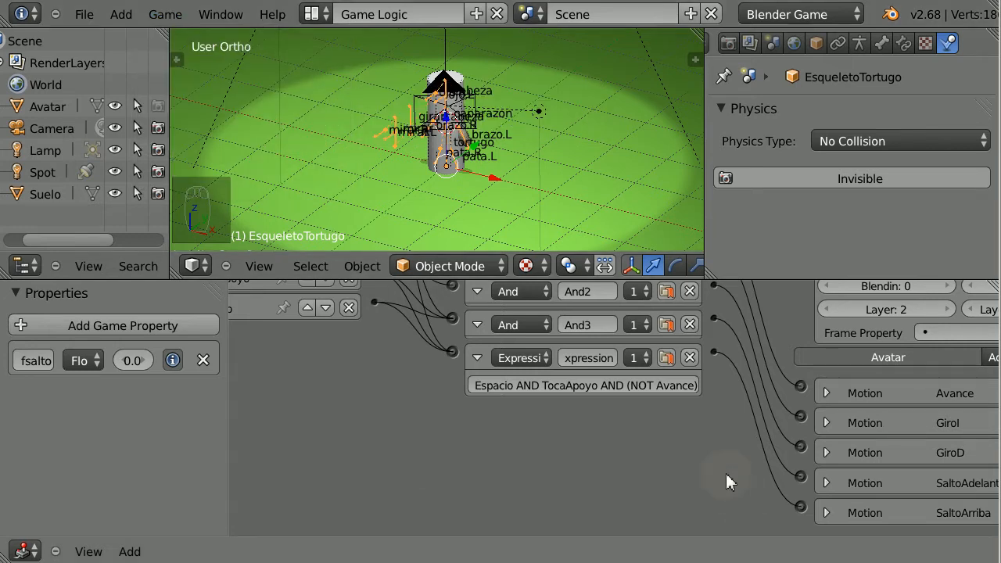
Step: Assign fsalto as the Frame Property of the armature's Saltar action actuator
middle_drag(726, 473, 469, 562)
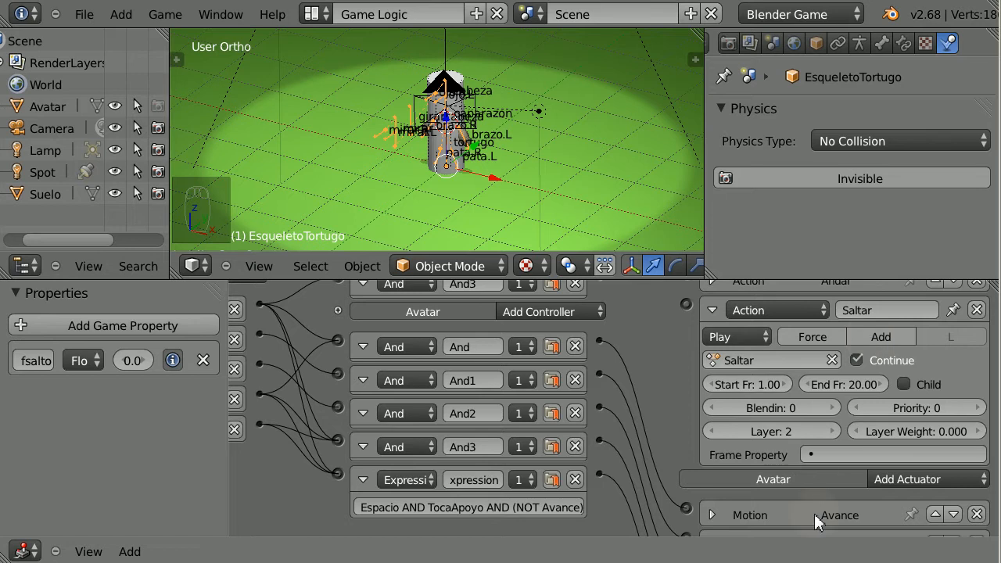
click(832, 459)
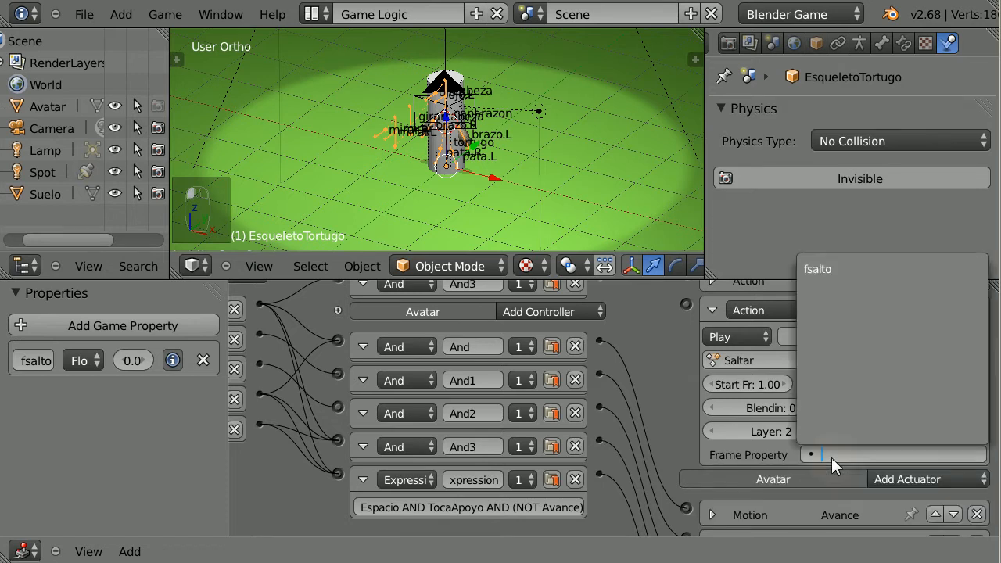
click(885, 270)
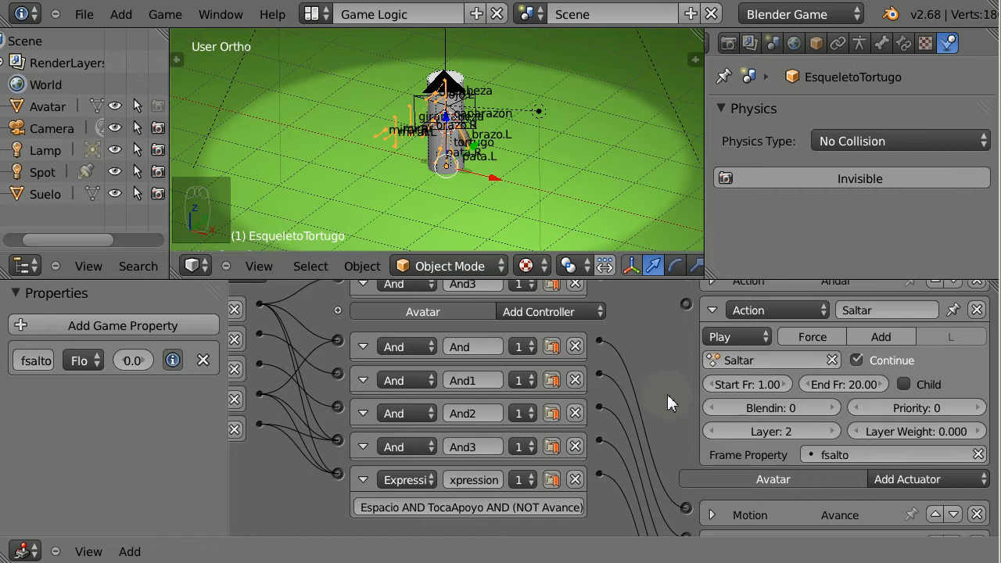
Step: Unlink the Avatar's Expression controller from the SaltoArriba motion actuator and link it to the collapsed Saltar action actuator
middle_drag(665, 395, 665, 338)
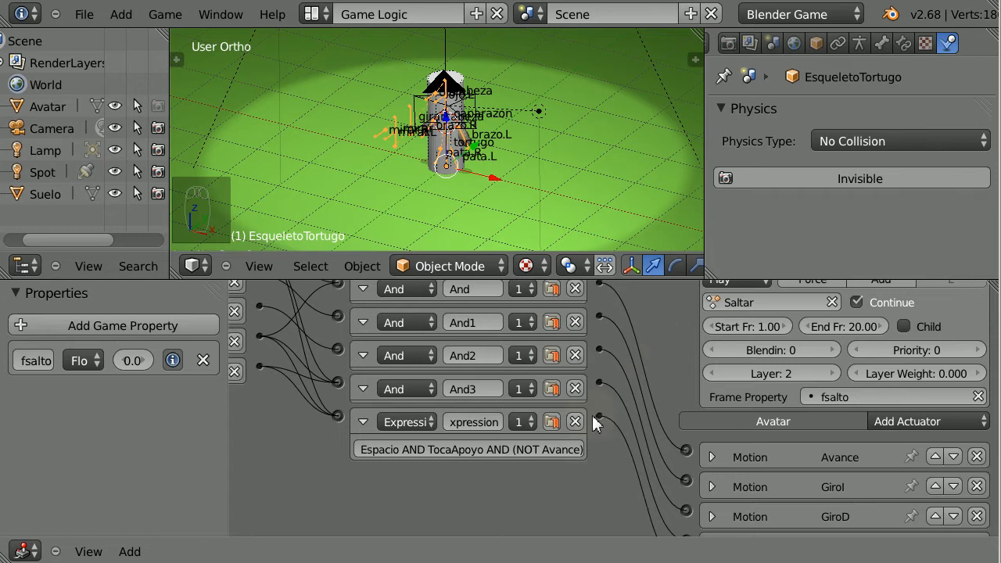
middle_drag(595, 493, 590, 427)
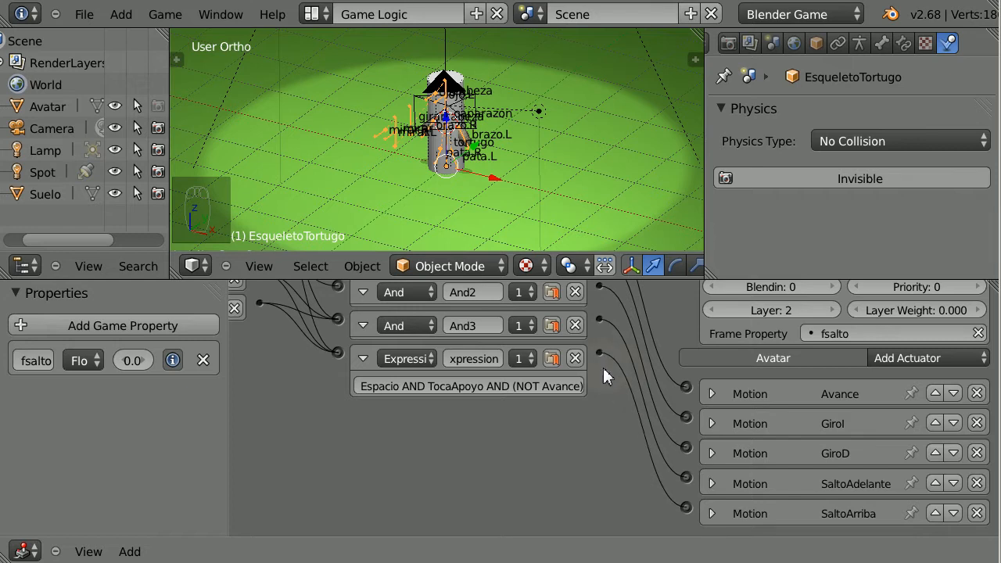
drag(599, 353, 685, 516)
scroll(616, 379, up, 5)
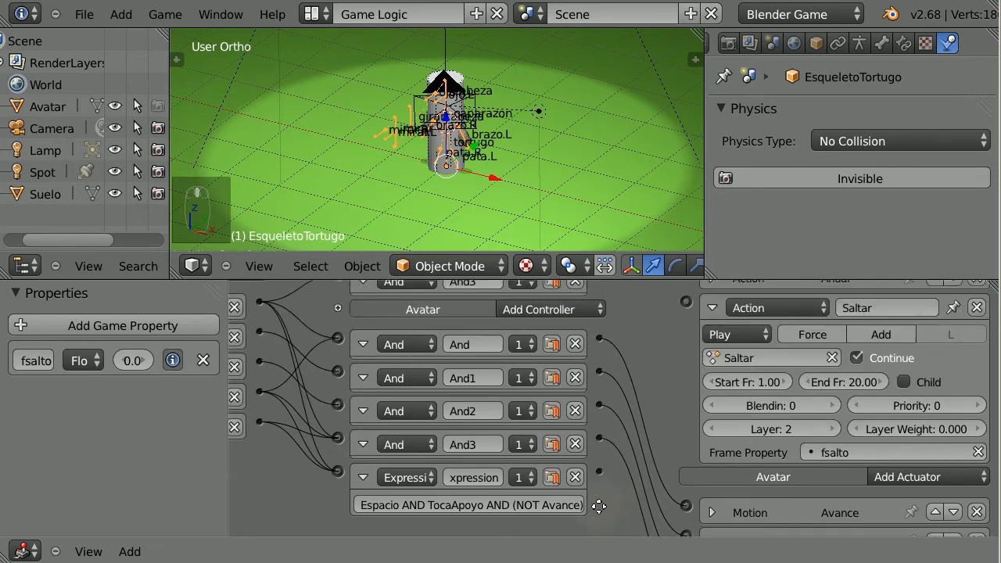
click(713, 319)
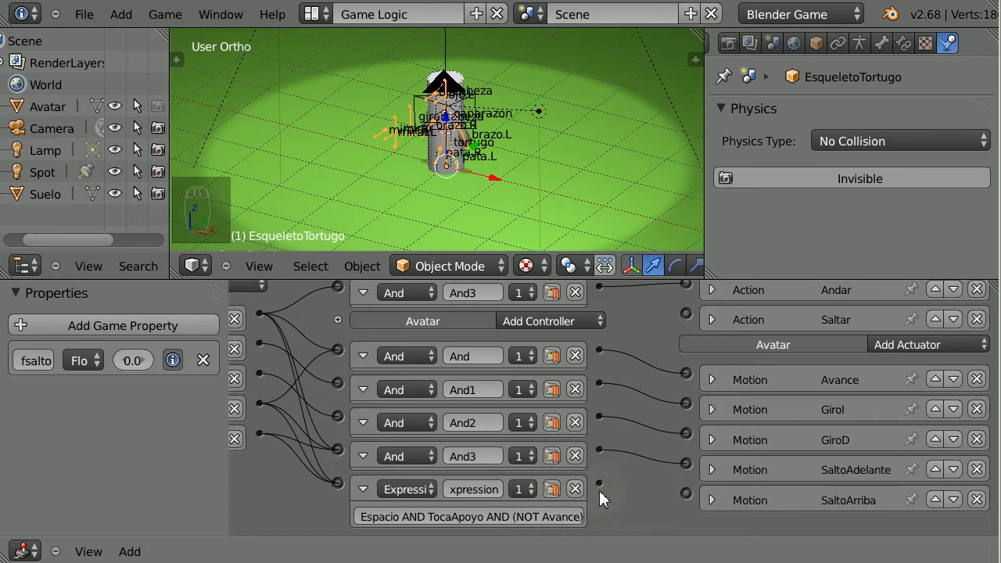
drag(599, 484, 685, 316)
Step: Add a Property sensor to EsqueletoTortugo and name it finsalto
middle_drag(279, 487, 677, 562)
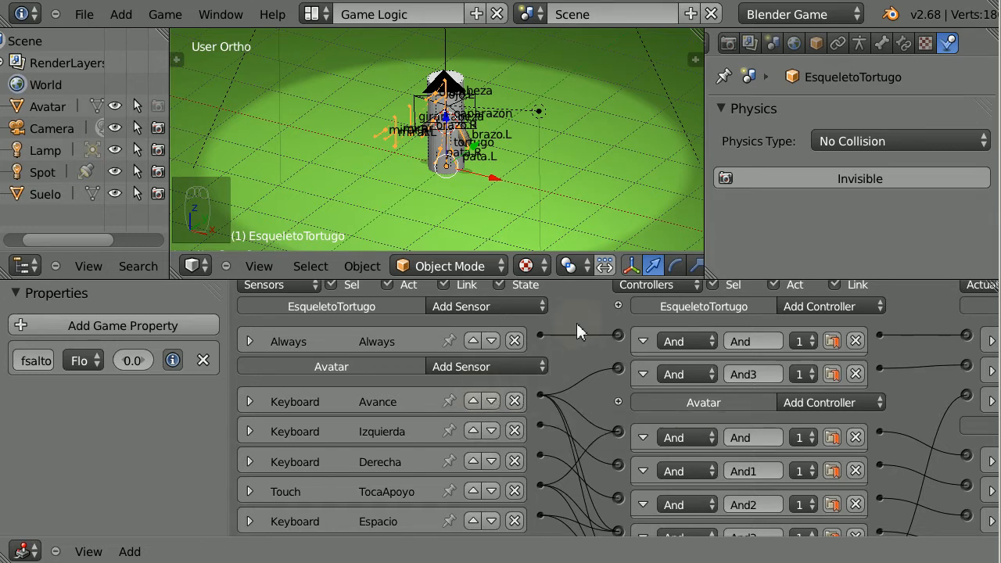
click(498, 305)
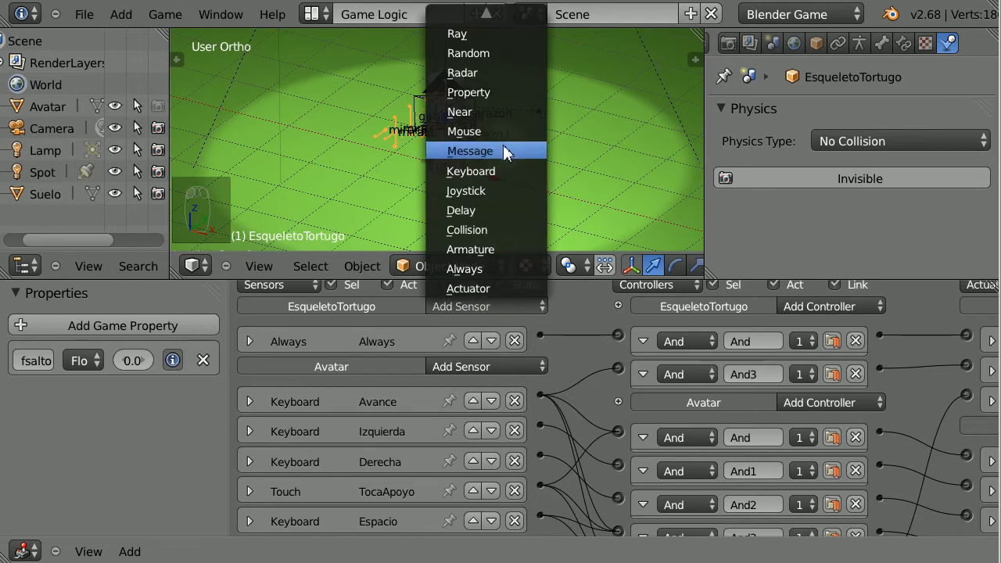
click(469, 93)
click(438, 372)
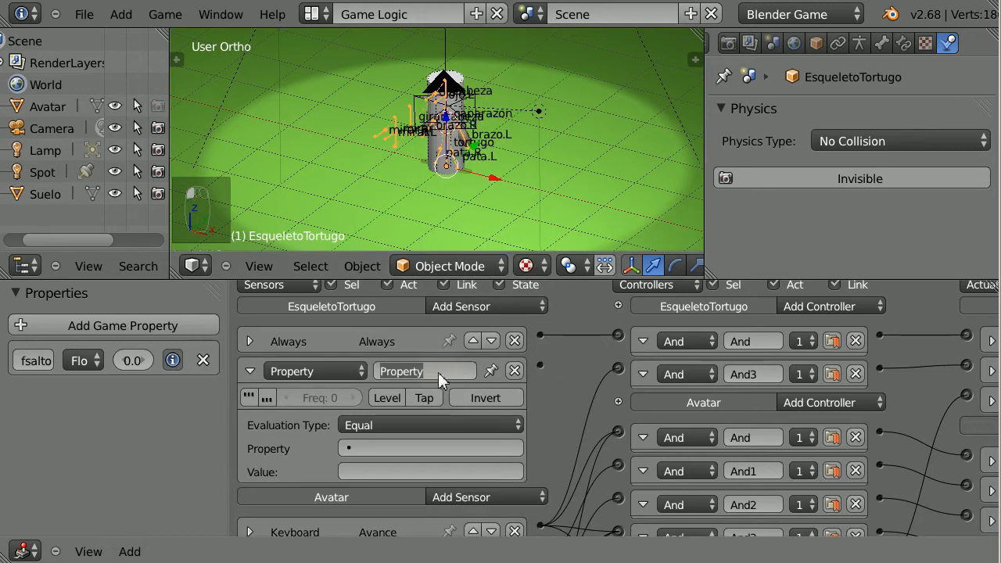
text(finsalto)
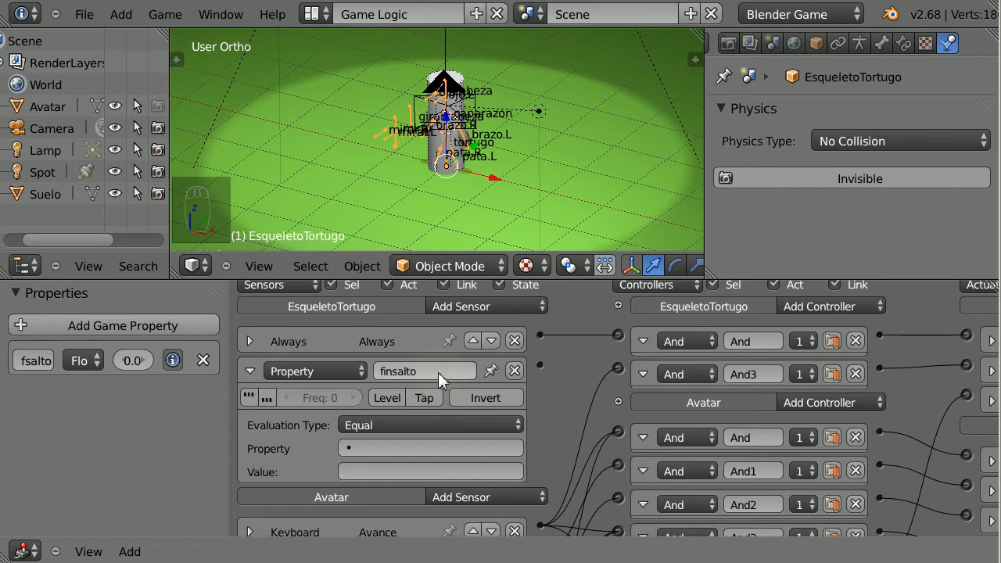
Step: Make the finsalto sensor evaluate the fsalto property with the Interval evaluation type
click(389, 450)
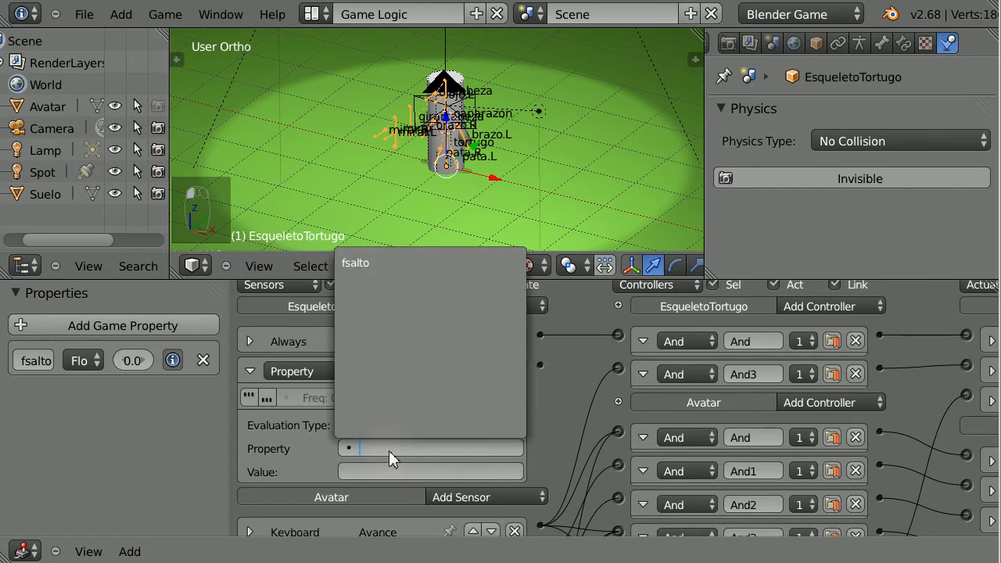
click(393, 263)
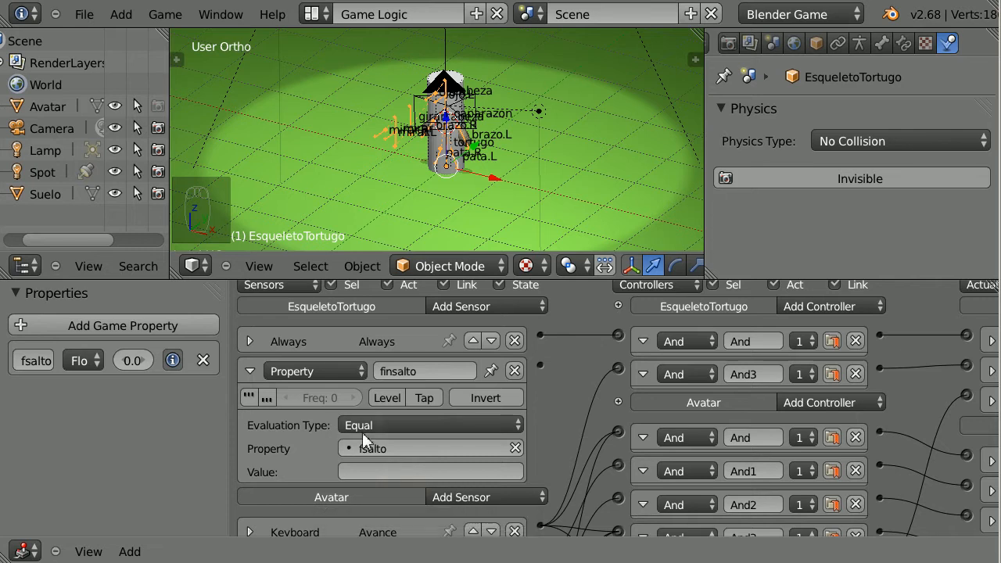
click(448, 426)
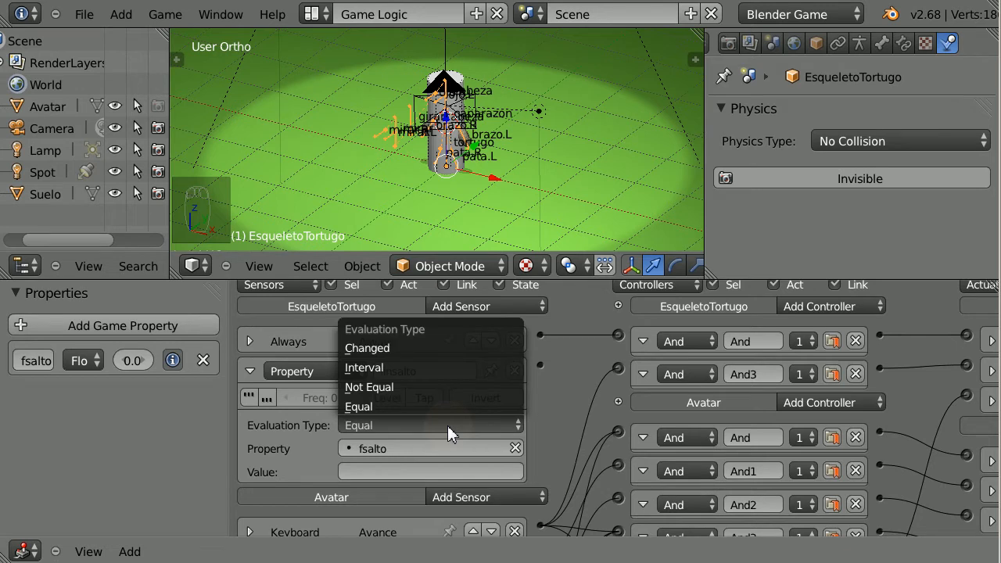
click(437, 369)
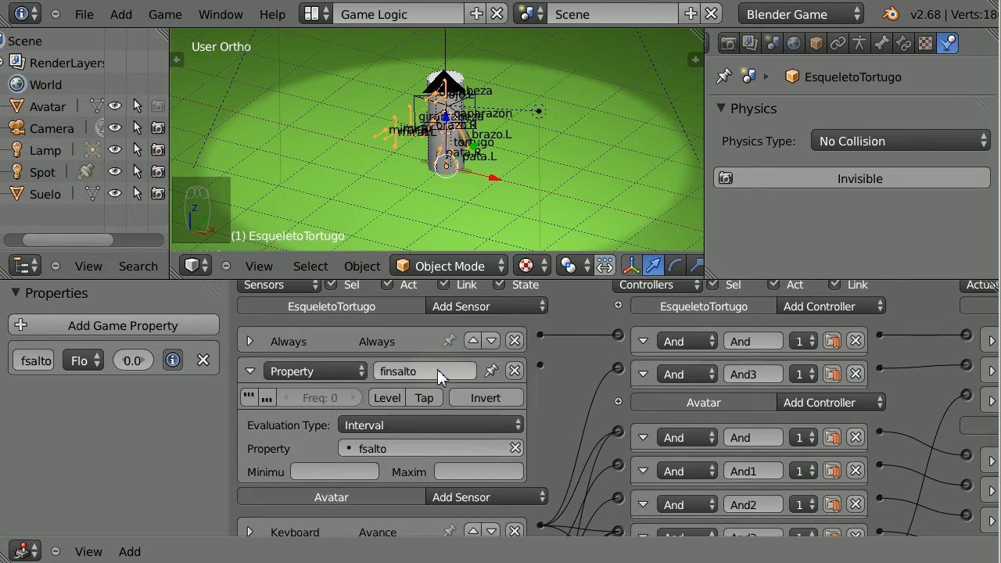
Step: Set the finsalto sensor's interval to minimum 19 and maximum 21, and collapse the sensor
click(328, 472)
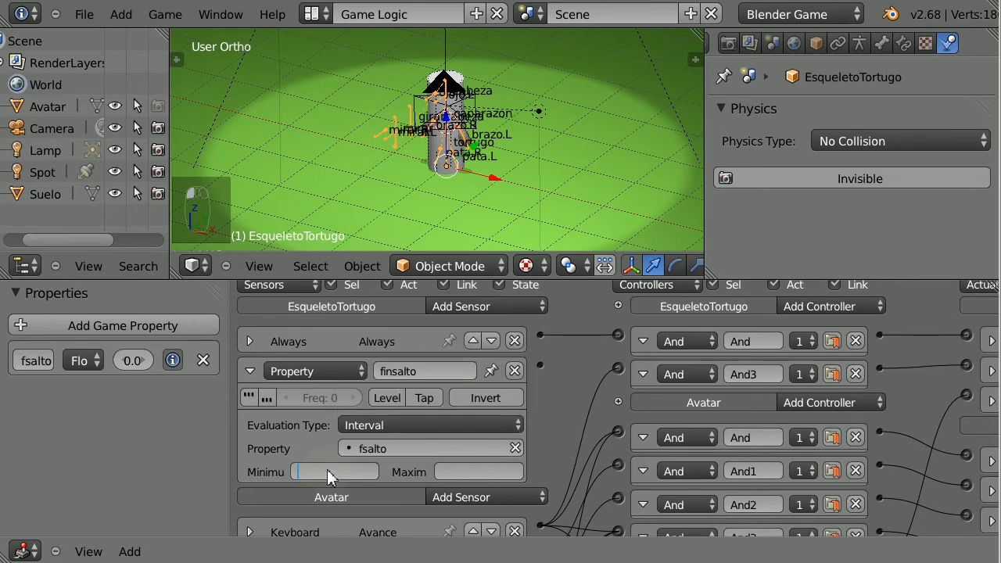
text(19)
key(Return)
click(487, 472)
text(21)
key(Return)
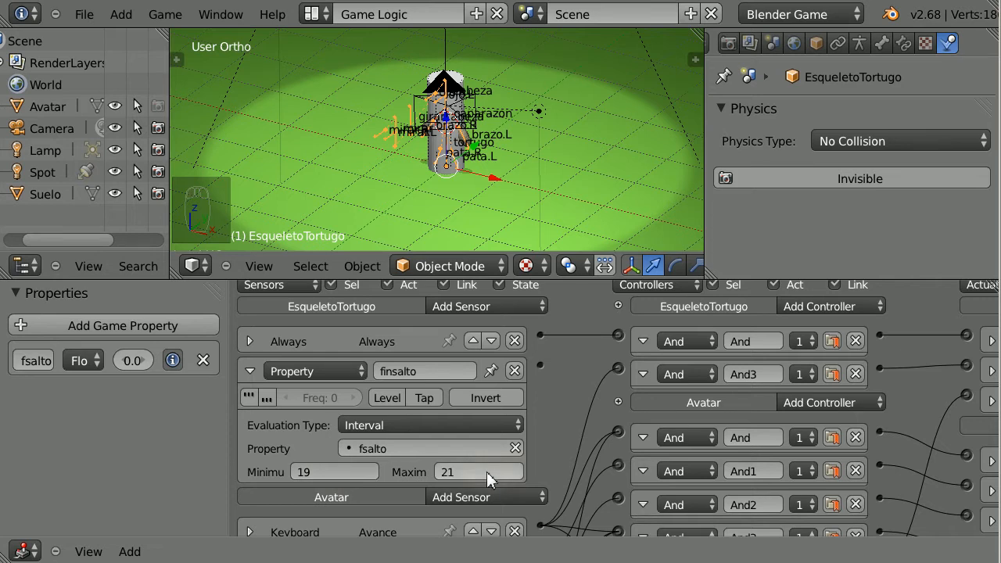
click(250, 371)
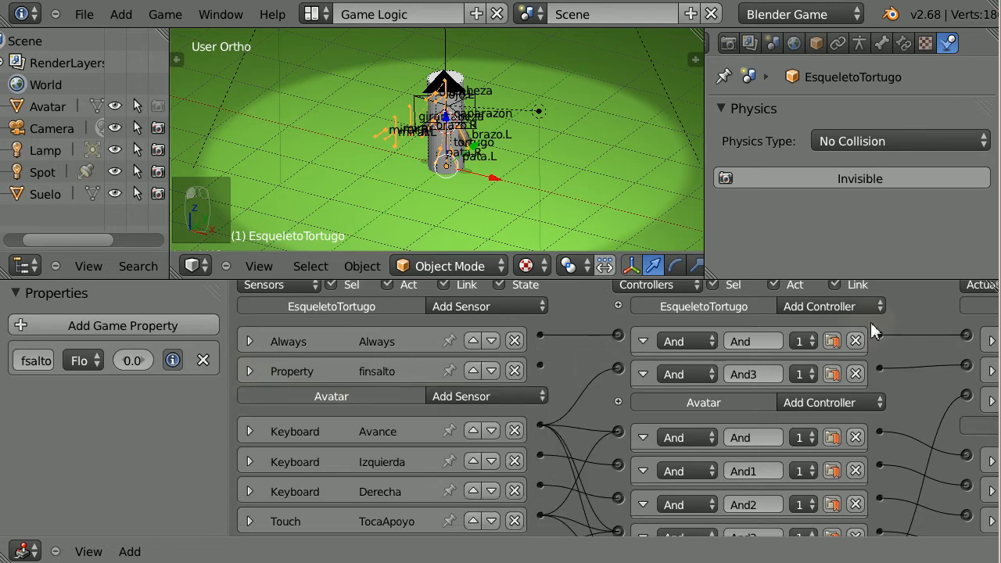
Step: Add an And controller to EsqueletoTortugo and link the finsalto sensor to it
click(851, 307)
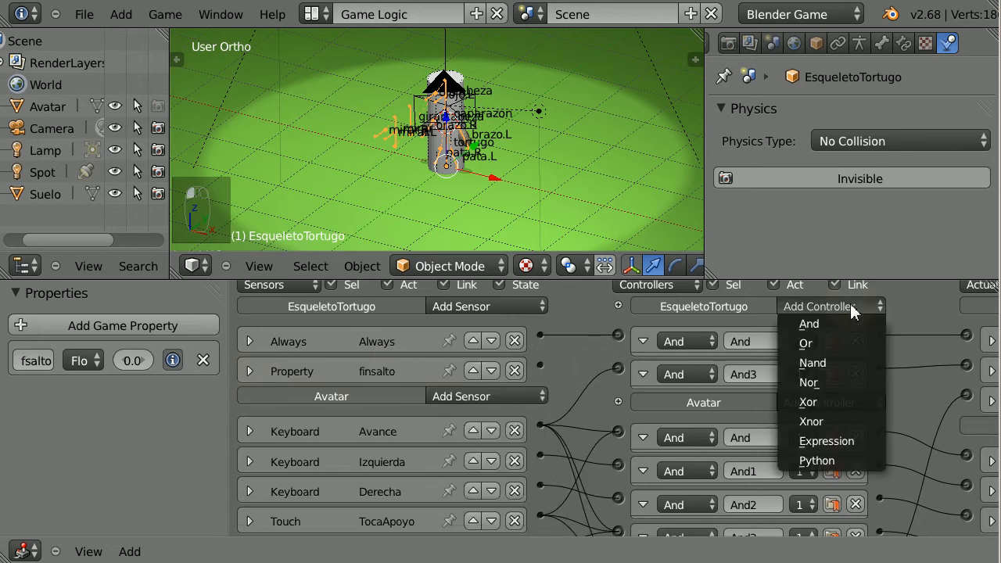
click(844, 323)
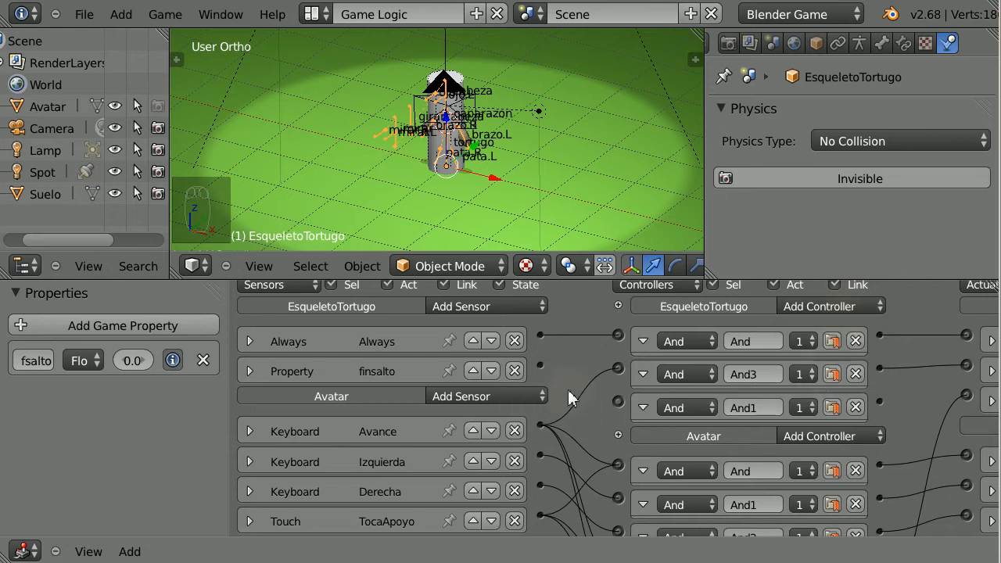
drag(545, 368, 619, 402)
Step: Link the armature's new And controller to the Avatar's SaltoArriba motion actuator
middle_drag(909, 426, 577, 420)
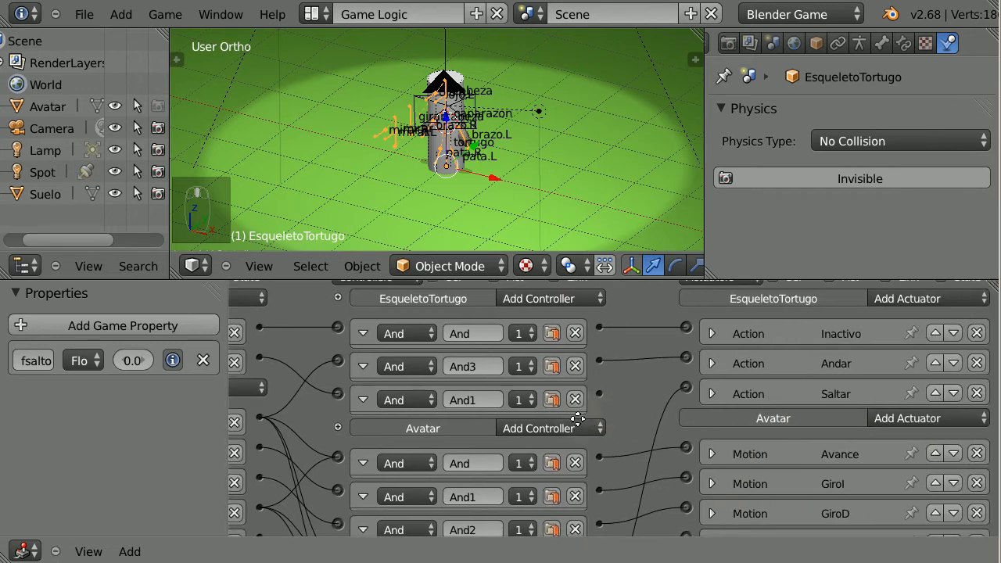
middle_drag(882, 480, 867, 420)
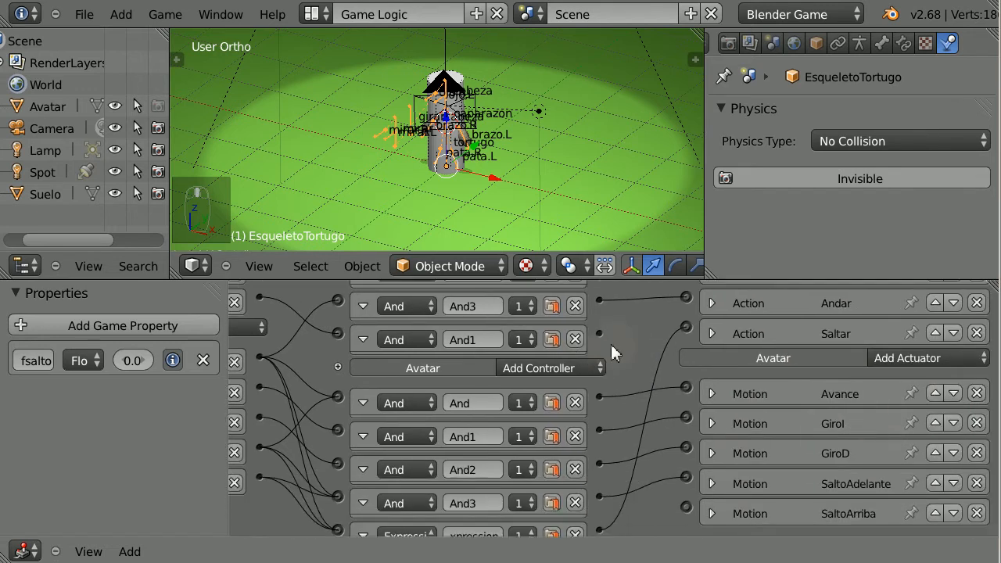
drag(601, 333, 685, 507)
Step: Add a Property actuator to EsqueletoTortugo and name it resetsalto
scroll(838, 383, up, 4)
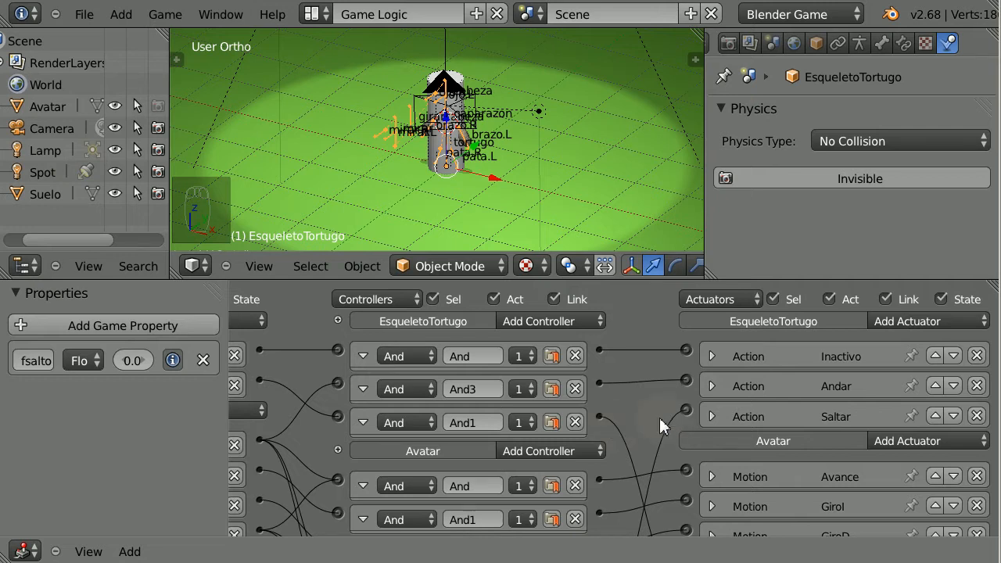
click(938, 327)
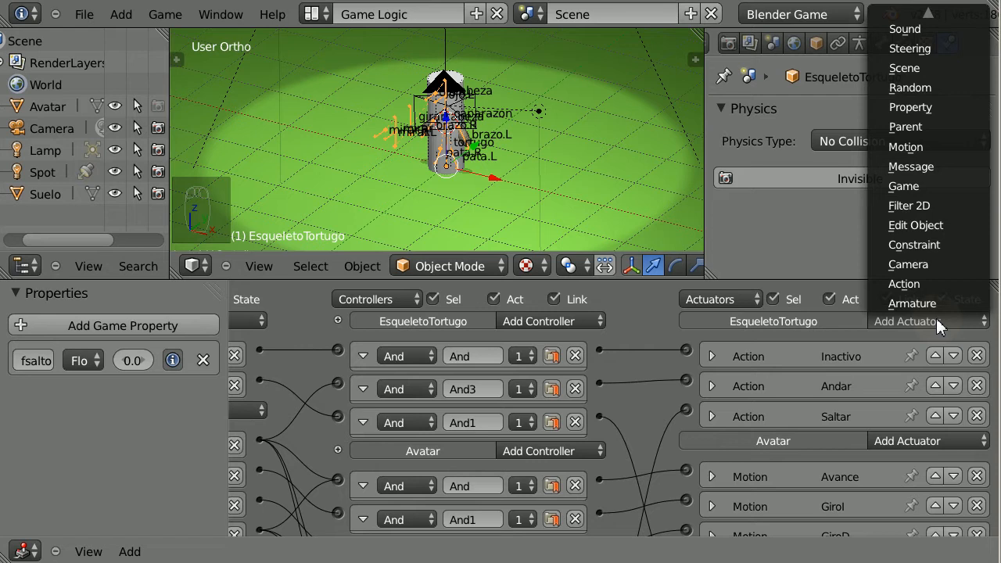
click(923, 108)
click(906, 444)
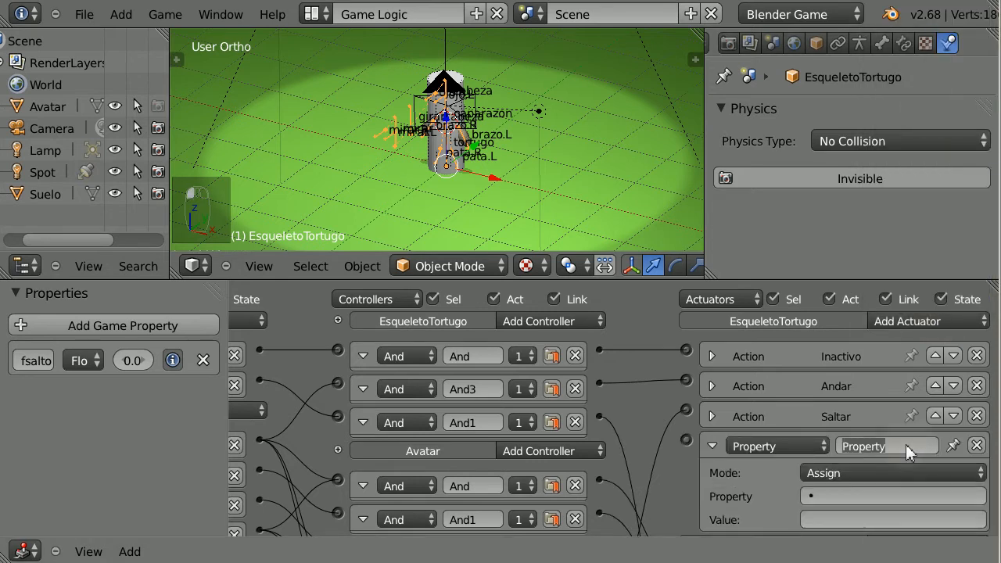
text(resetsalto)
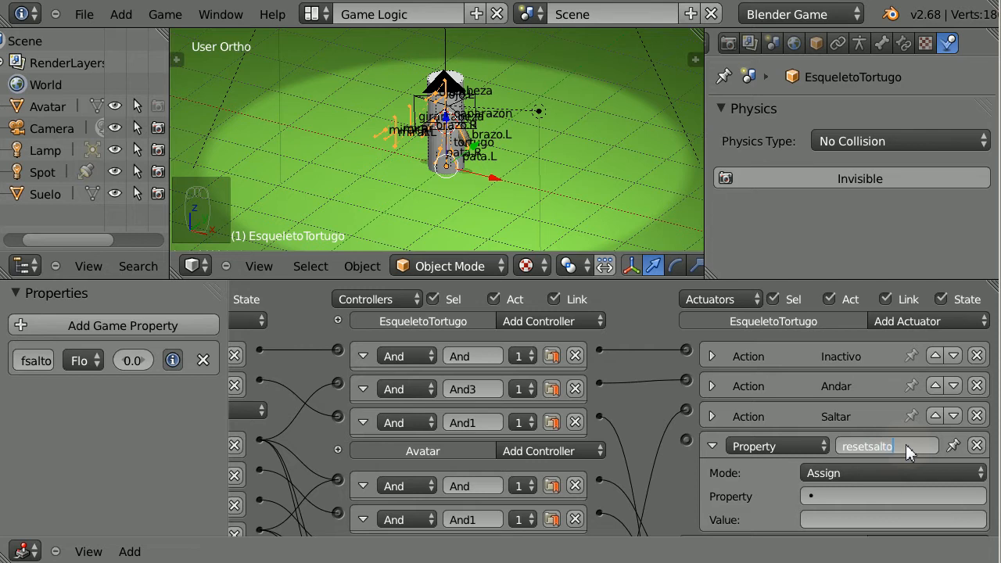
key(Return)
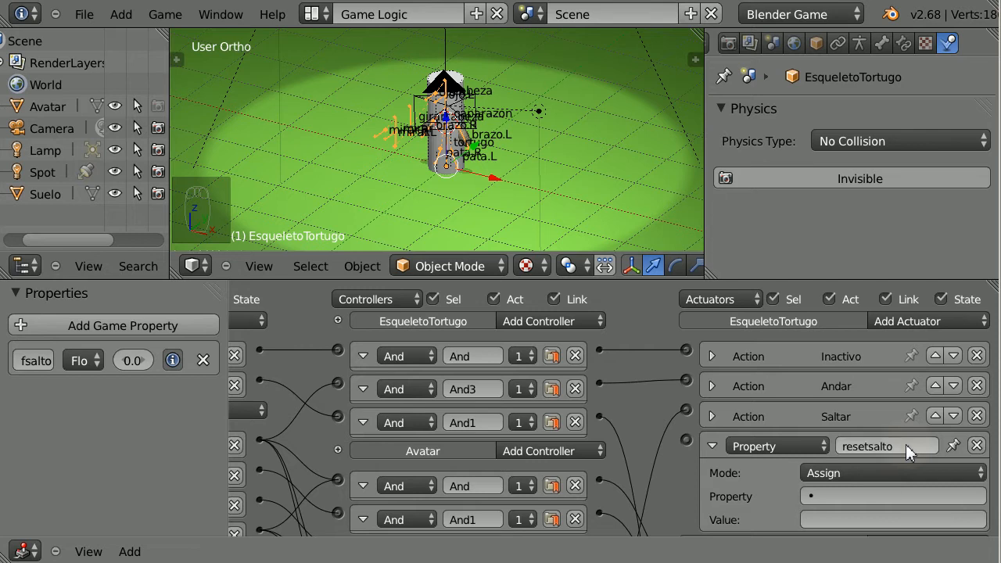
Step: Make the resetsalto actuator assign 1 to the fsalto property, and link EsqueletoTortugo's And1 controller to it
click(895, 473)
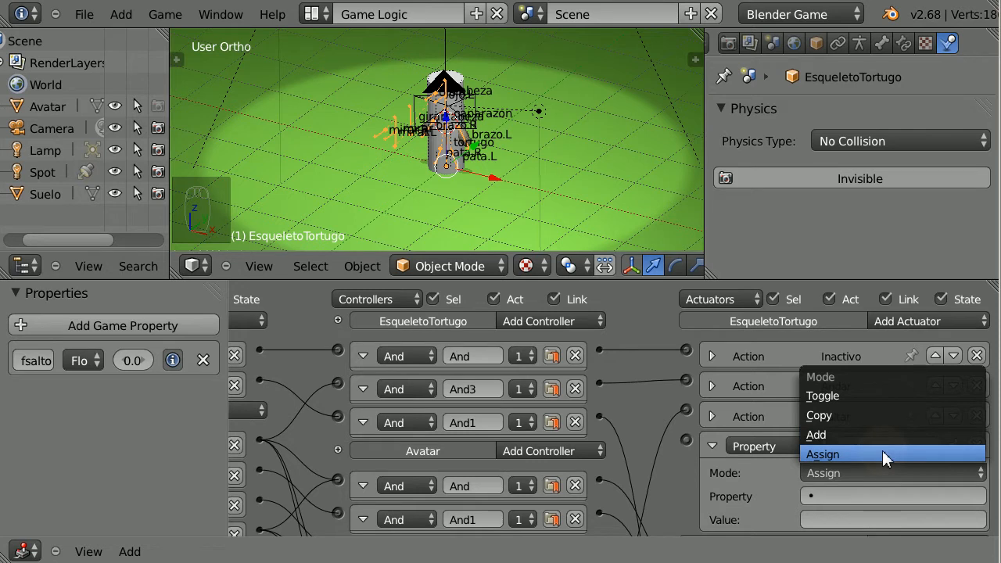
click(884, 455)
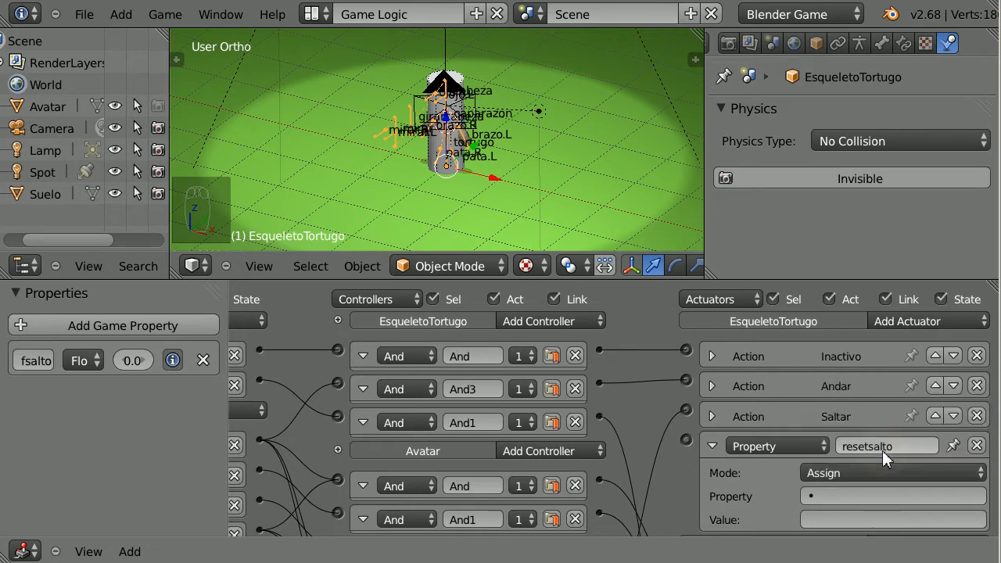
click(856, 497)
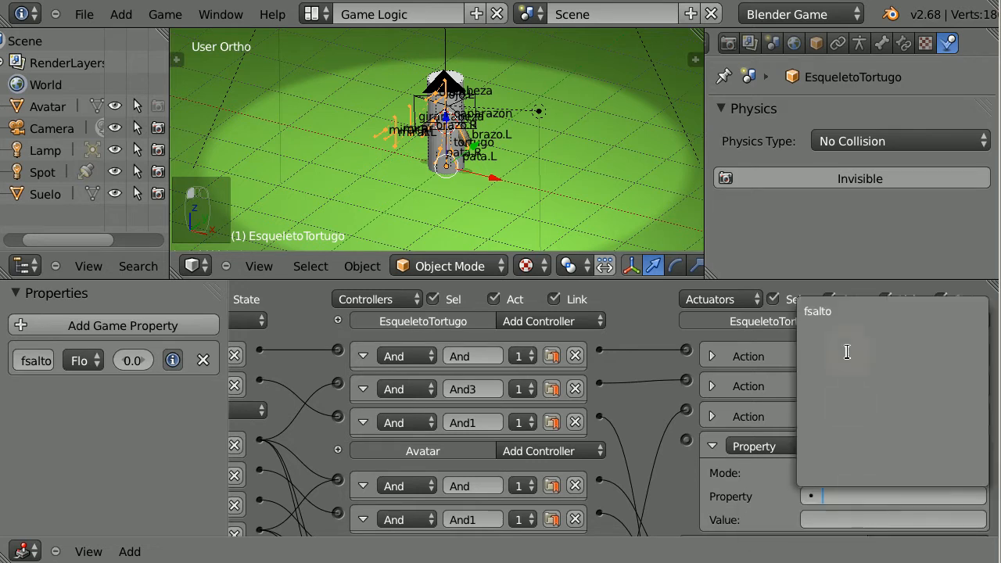
click(840, 312)
click(855, 521)
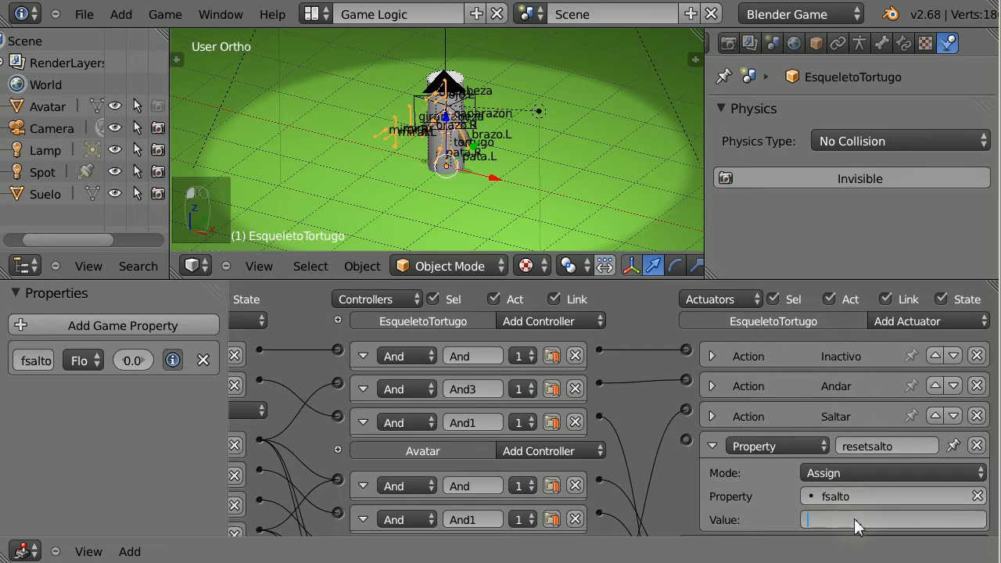
text(1)
key(Return)
click(713, 446)
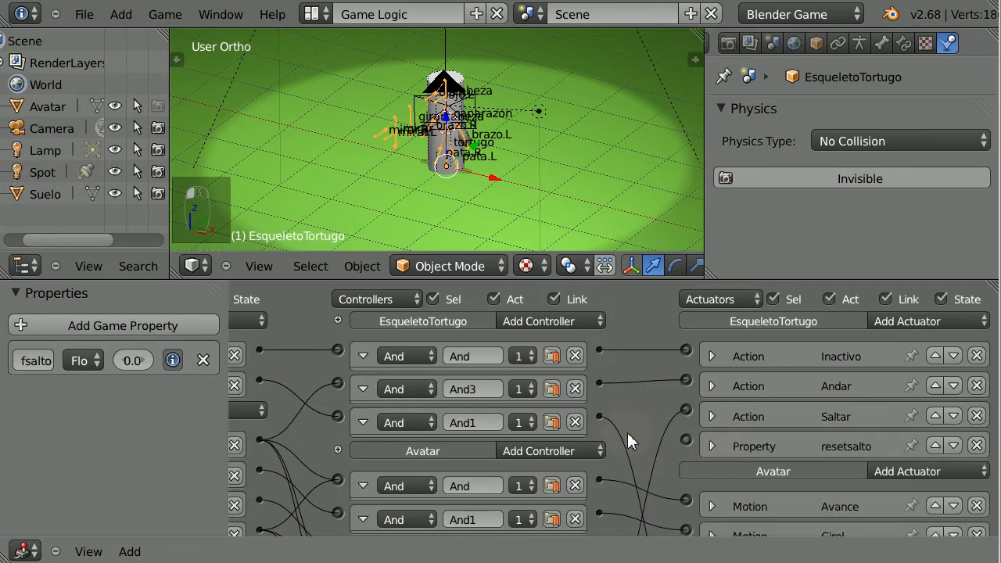
drag(599, 416, 686, 442)
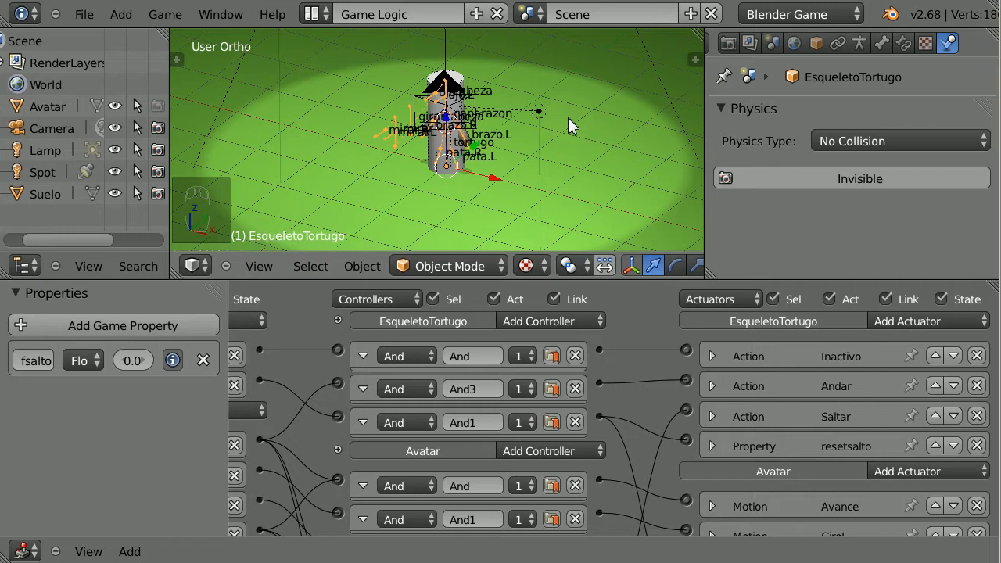
Step: Run the game and make the turtle jump repeatedly to check the jump timing and fsalto value, then stop it
key(p)
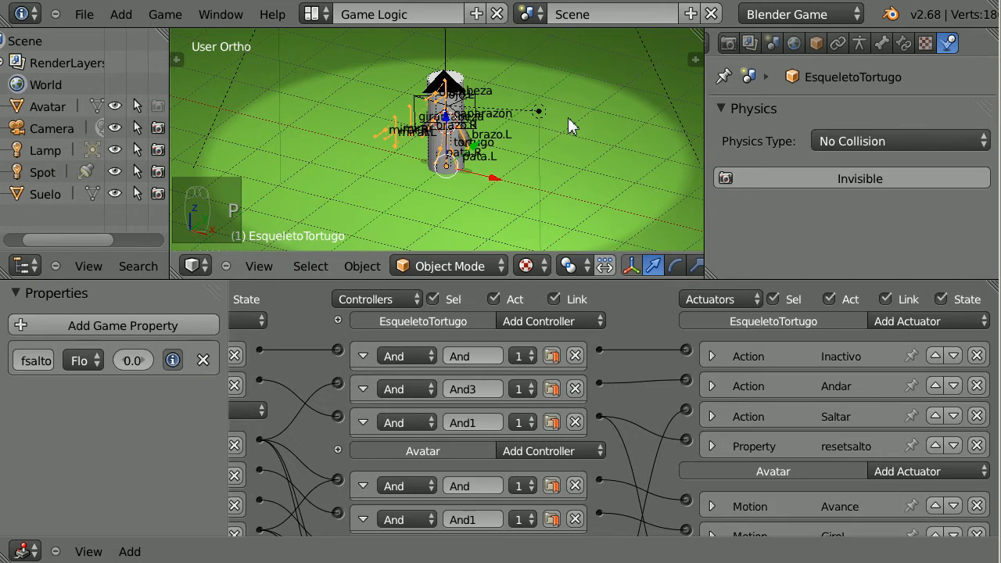
key(space)
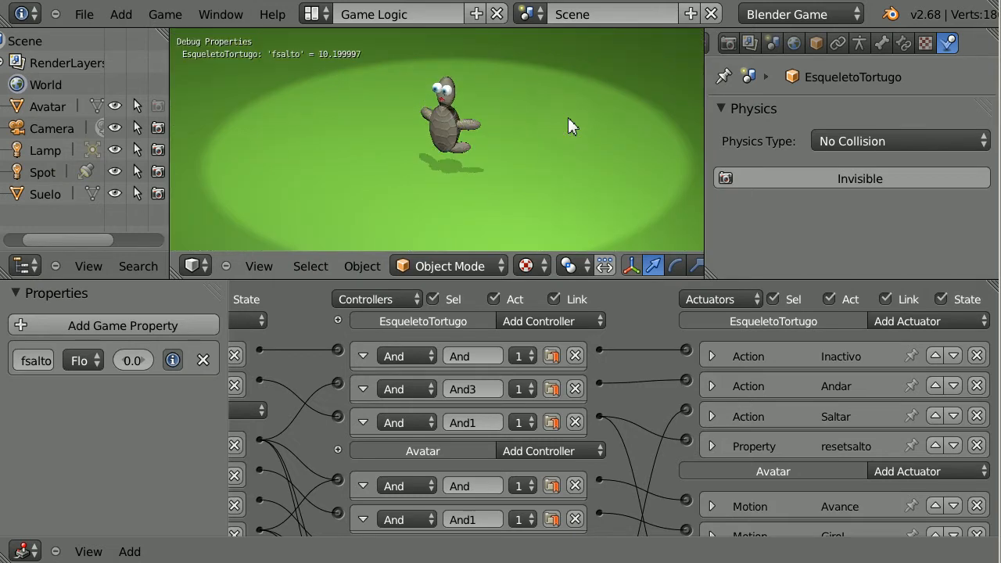
key(space)
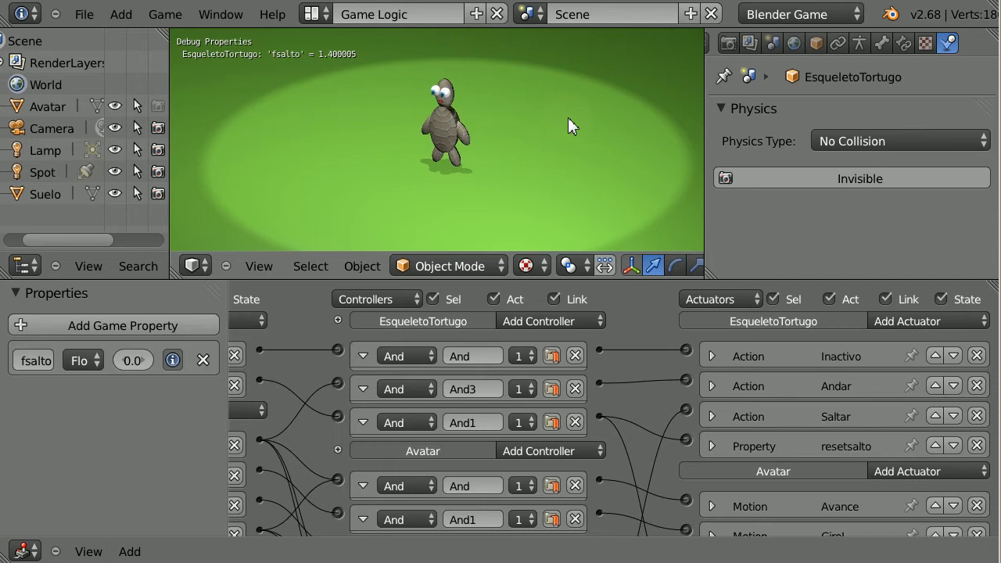
key(space)
key(space)
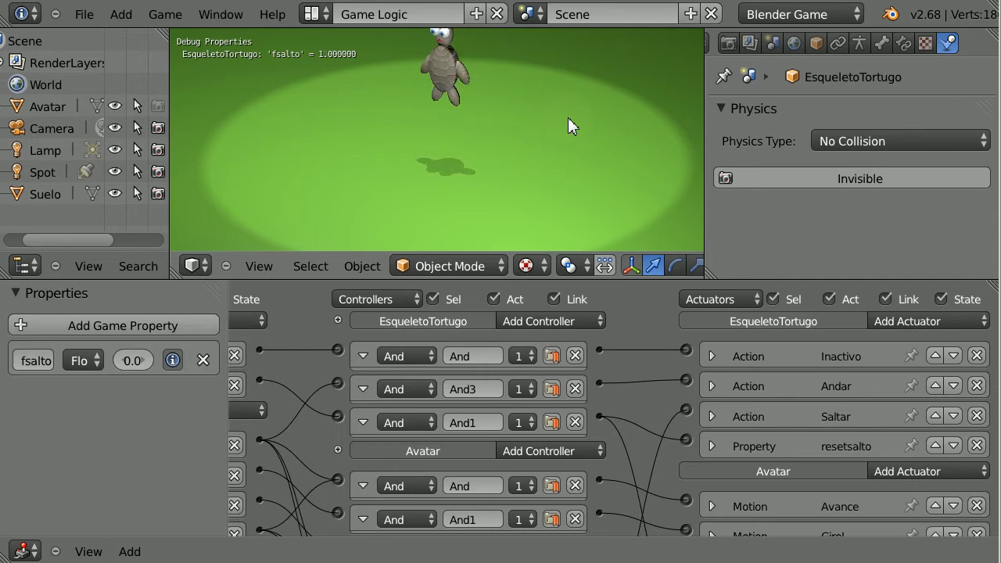
key(space)
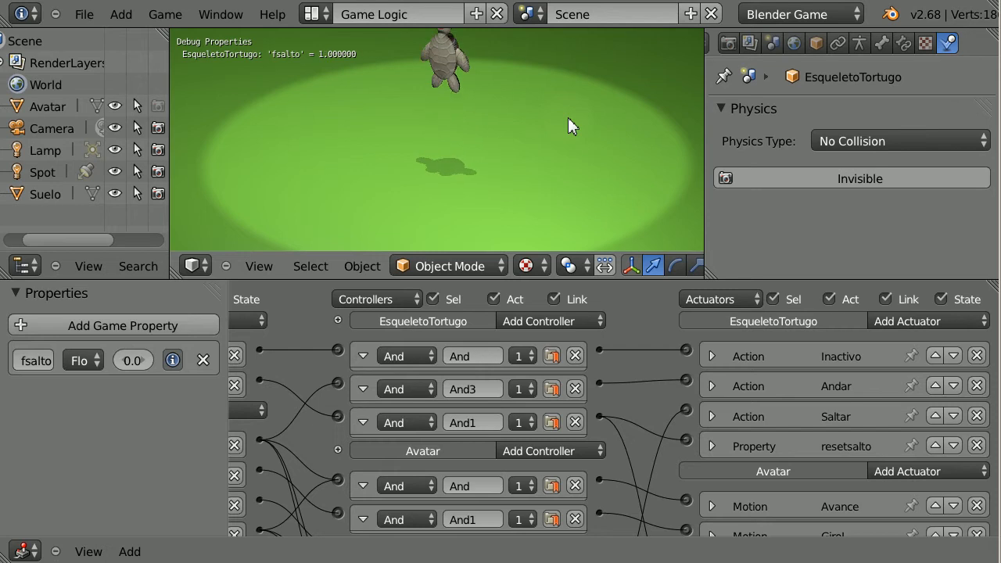
key(space)
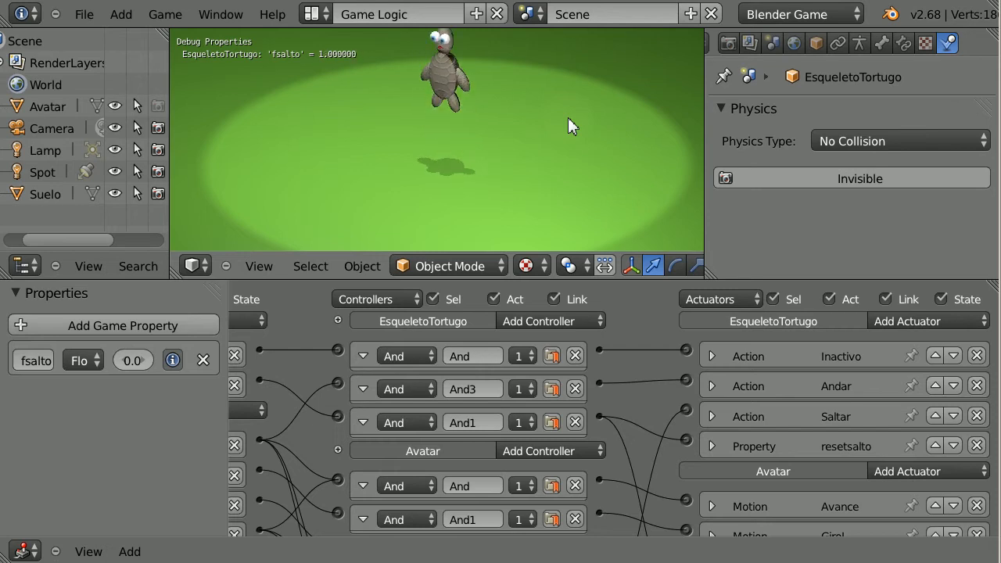
key(space)
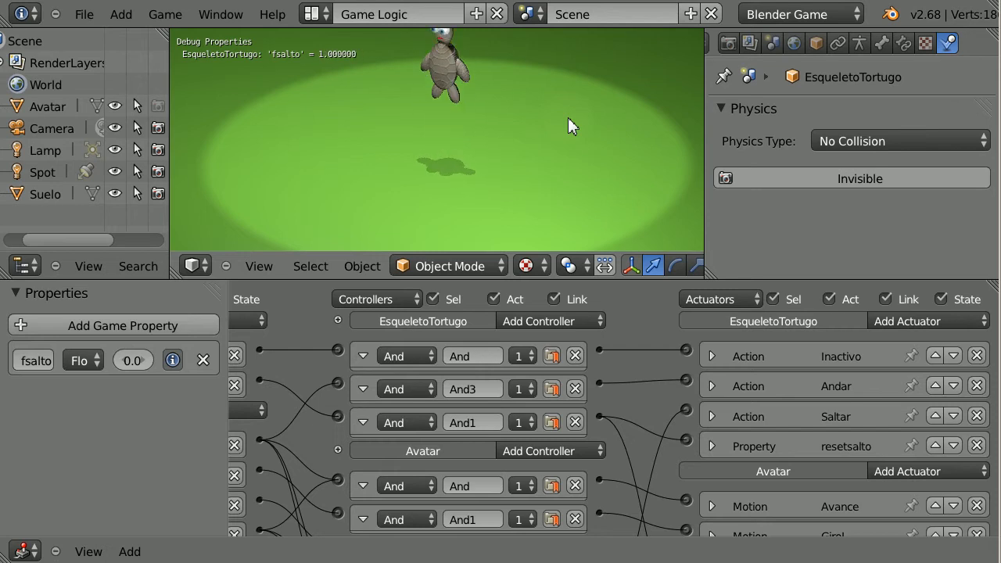
key(space)
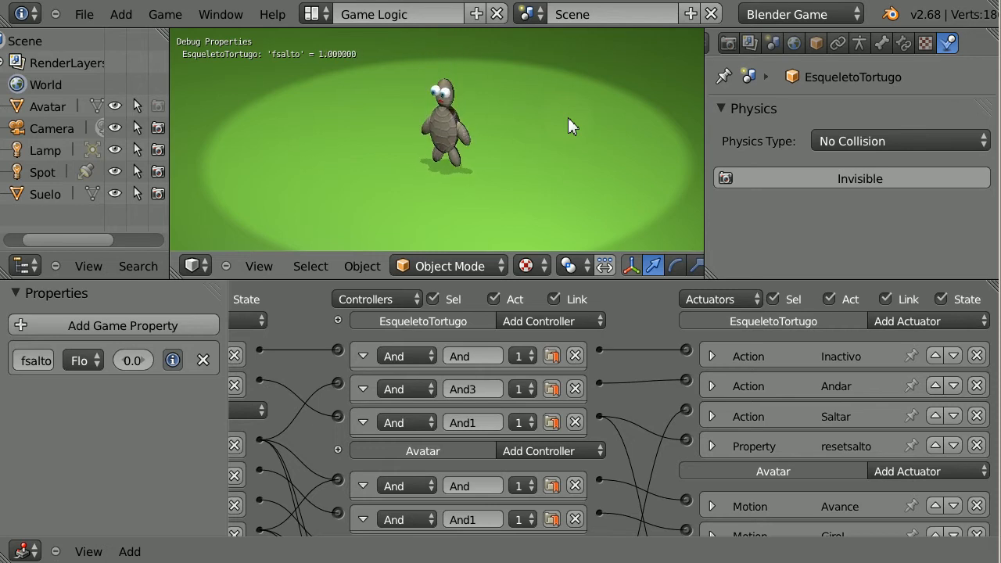
key(space)
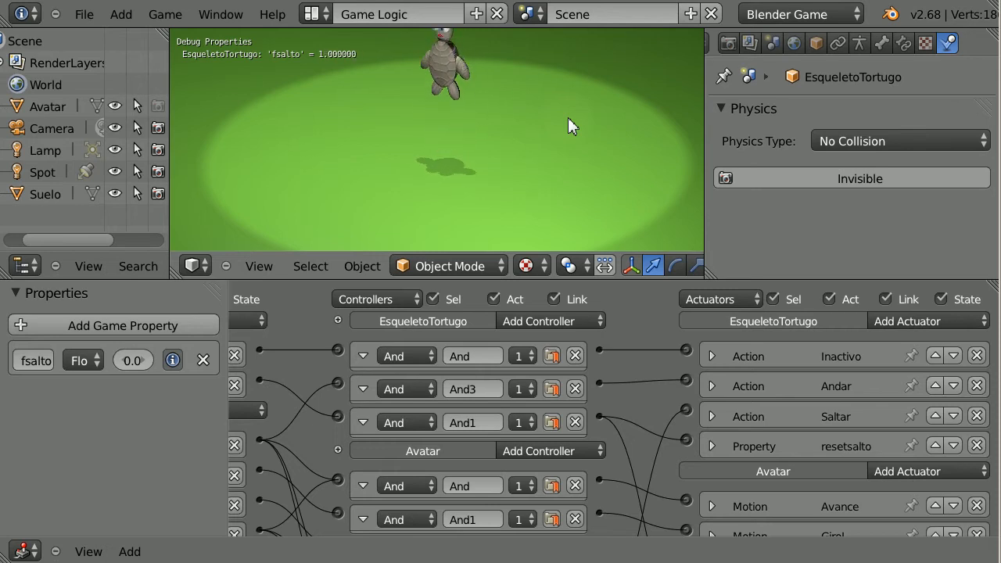
key(Escape)
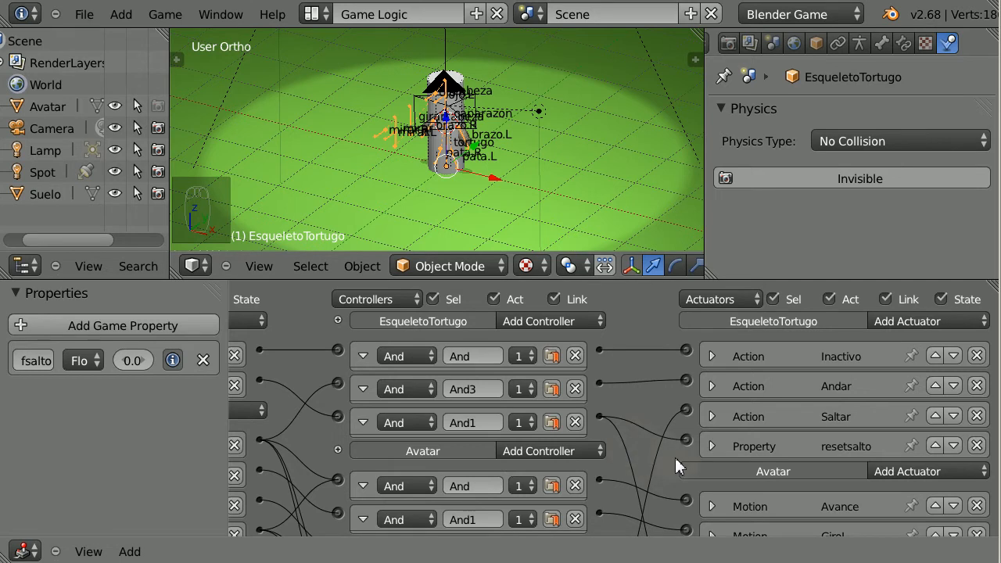
Step: Set the end frame of EsqueletoTortugo's Saltar action actuator to 13 and collapse the actuator
click(712, 417)
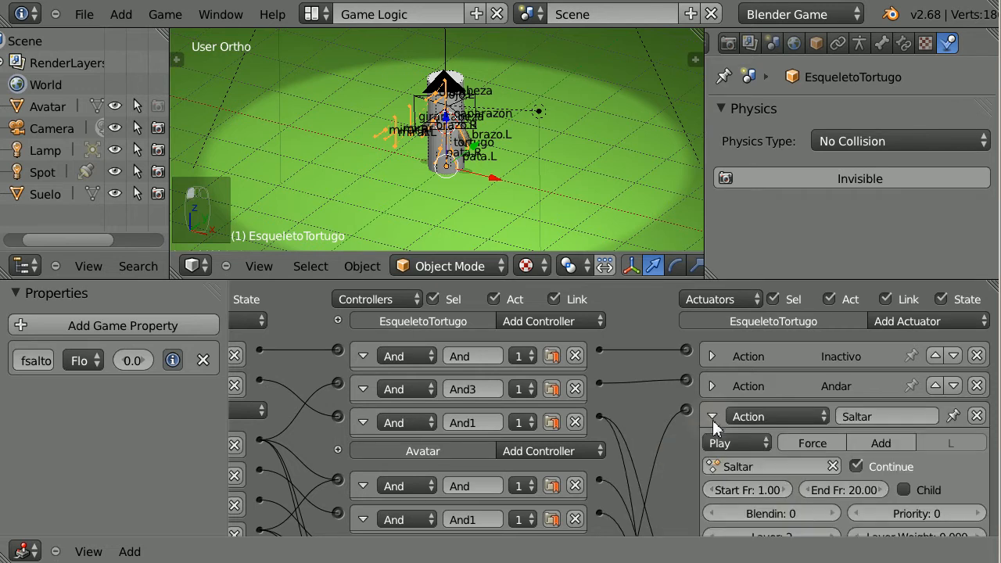
click(829, 491)
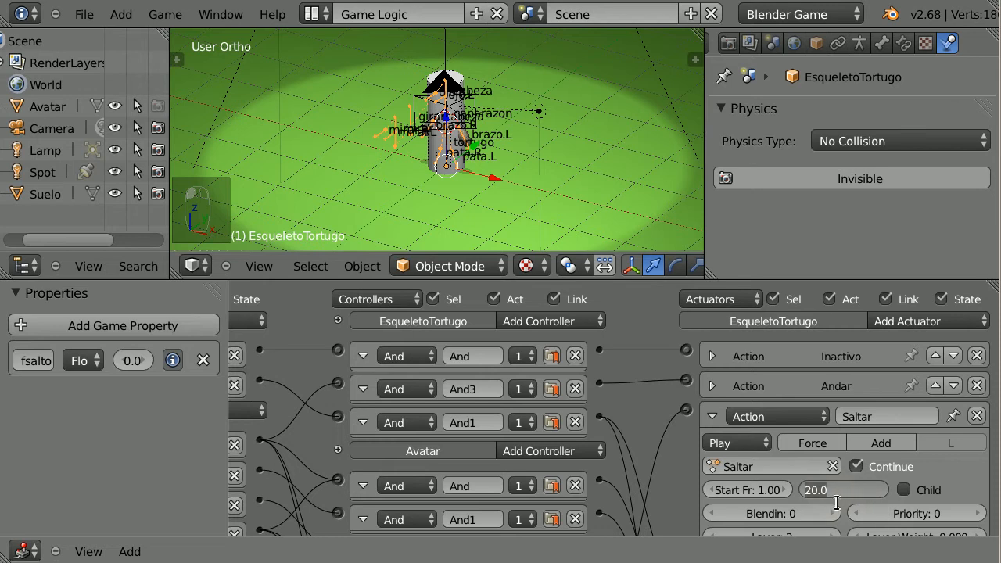
text(13)
key(Return)
click(712, 416)
Step: Set the finsalto sensor's interval to minimum 12 and maximum 14, and test the jump in the game
middle_drag(302, 424, 606, 411)
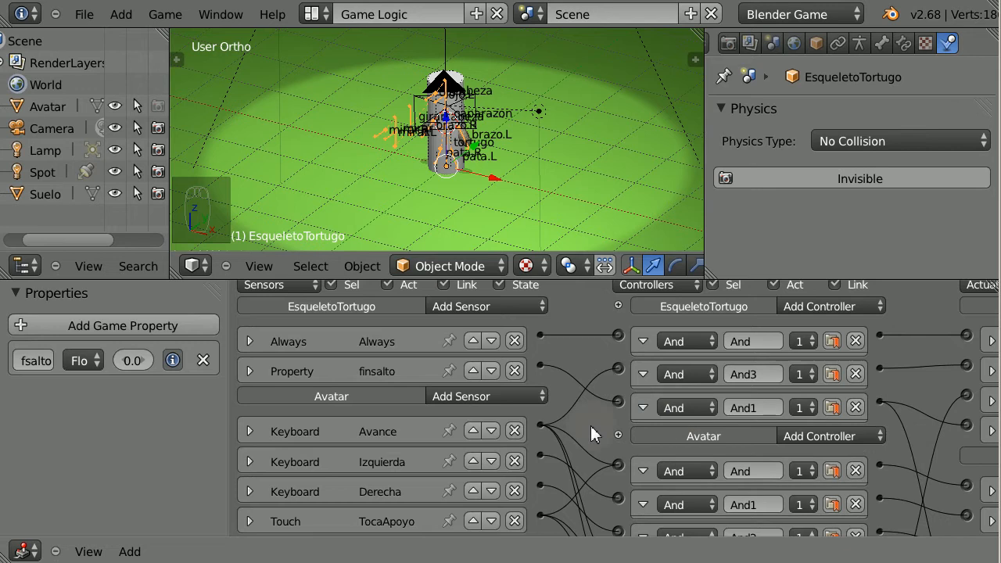
click(249, 370)
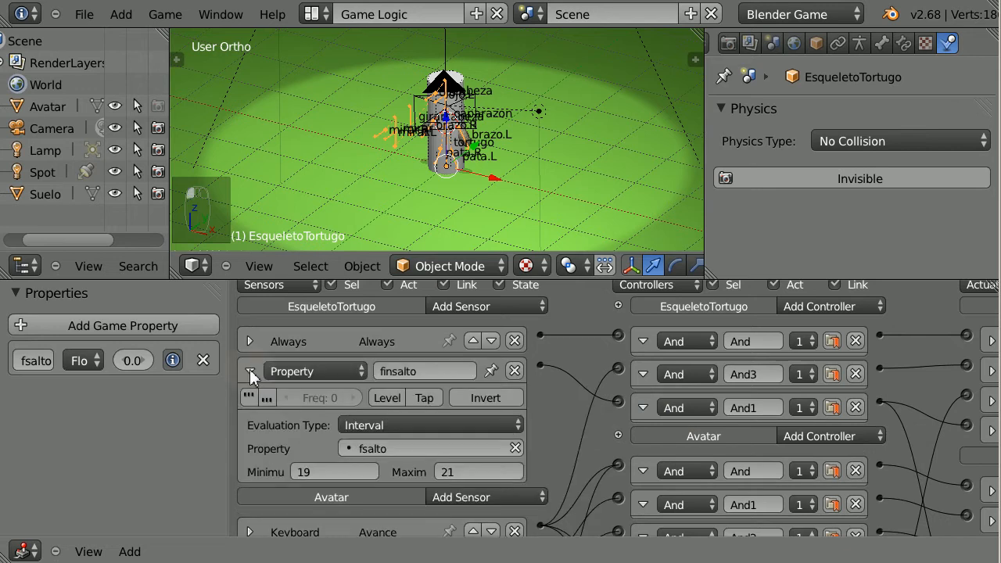
click(339, 471)
text(12)
key(Return)
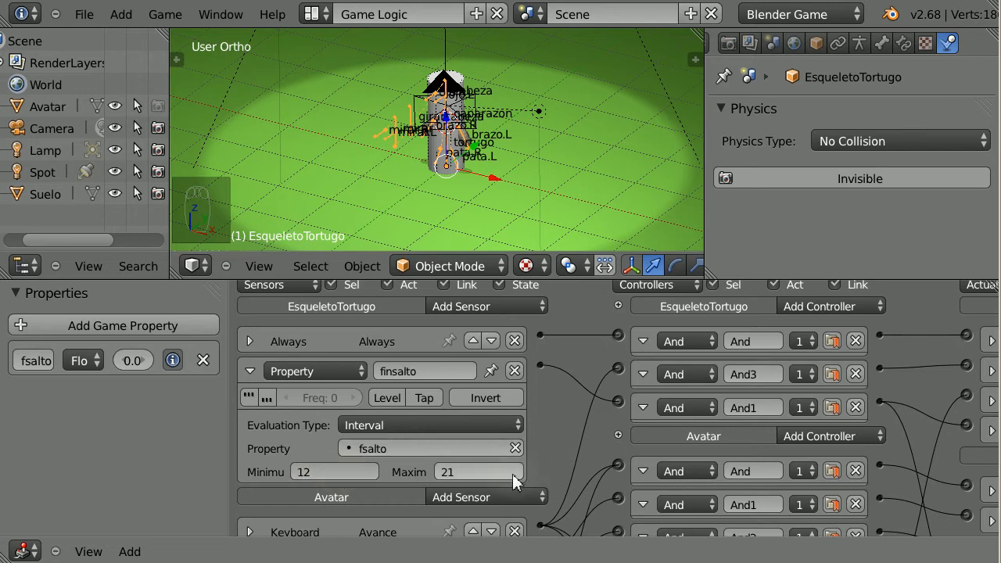
click(505, 475)
text(14)
key(Return)
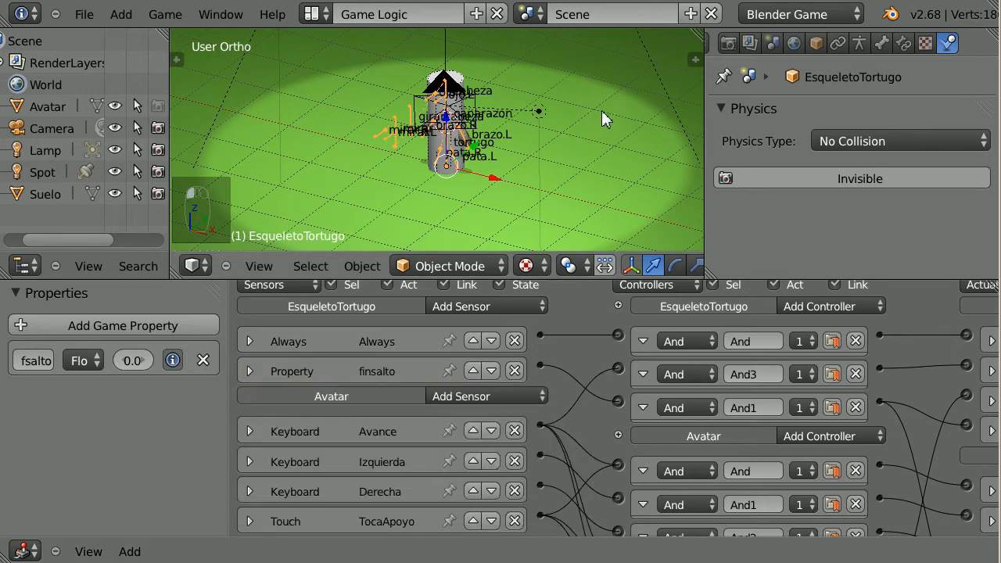
key(p)
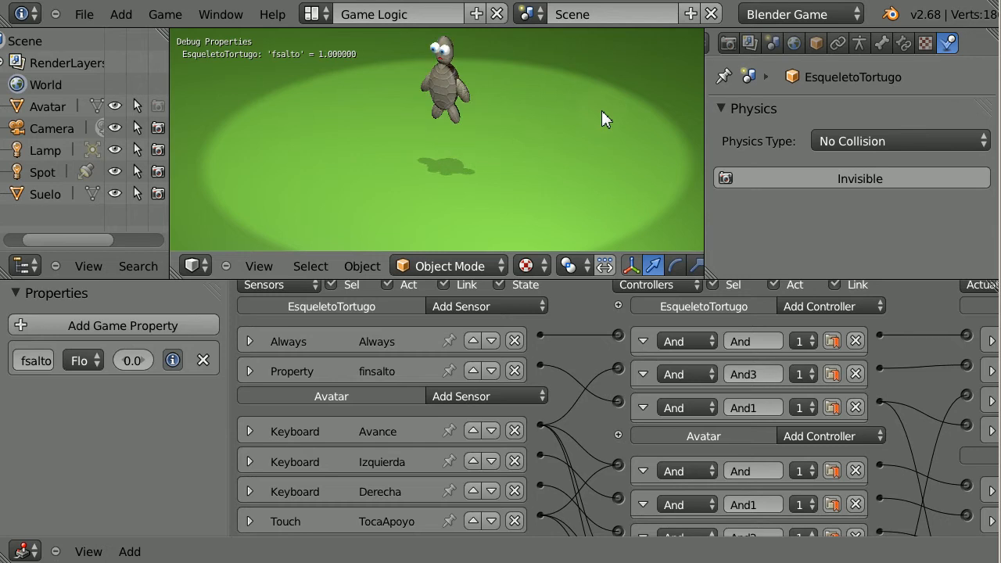
key(Escape)
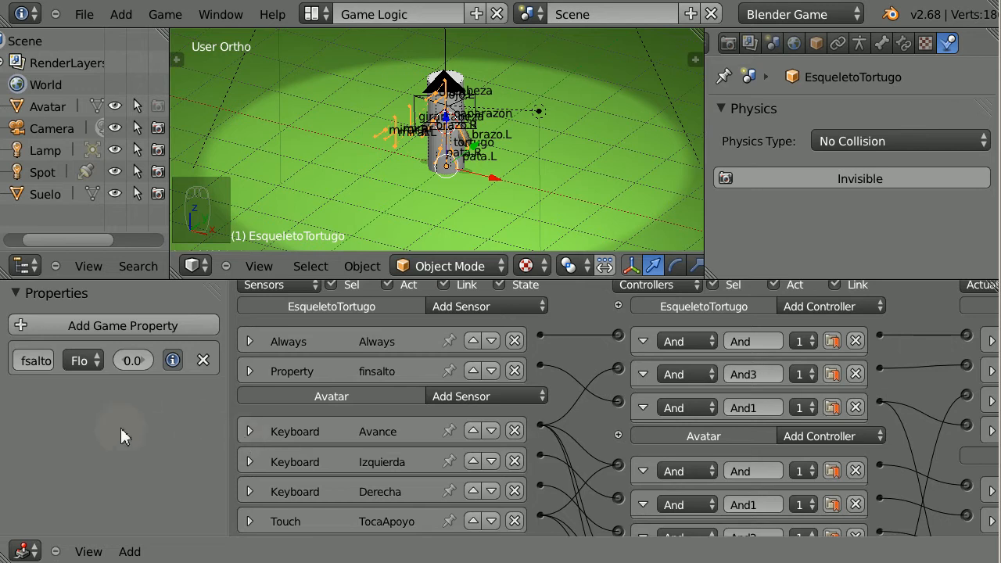
Step: Add a second game property to EsqueletoTortugo, name it fsaltoa, and slightly widen the game properties area
drag(223, 417, 241, 415)
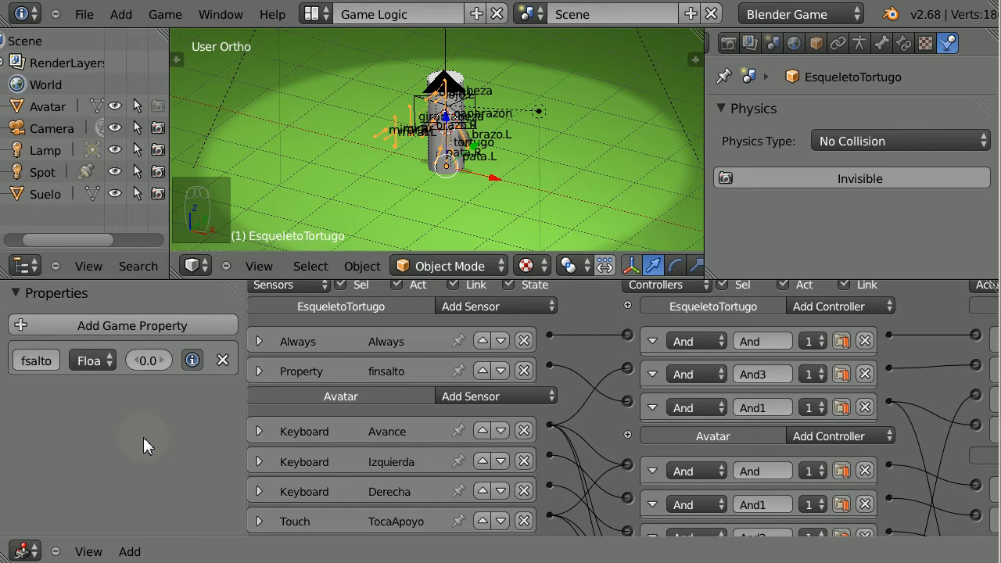
click(166, 323)
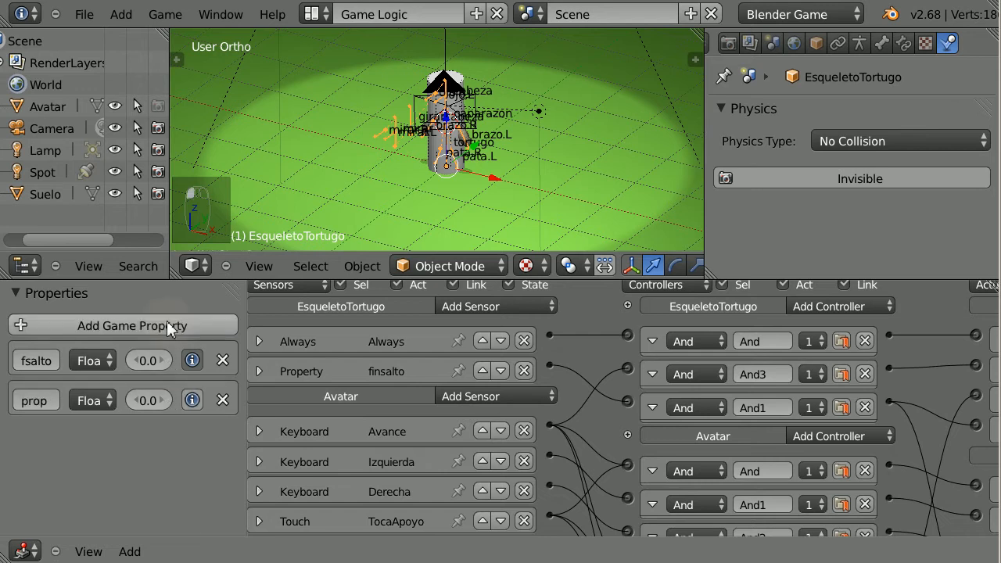
click(52, 401)
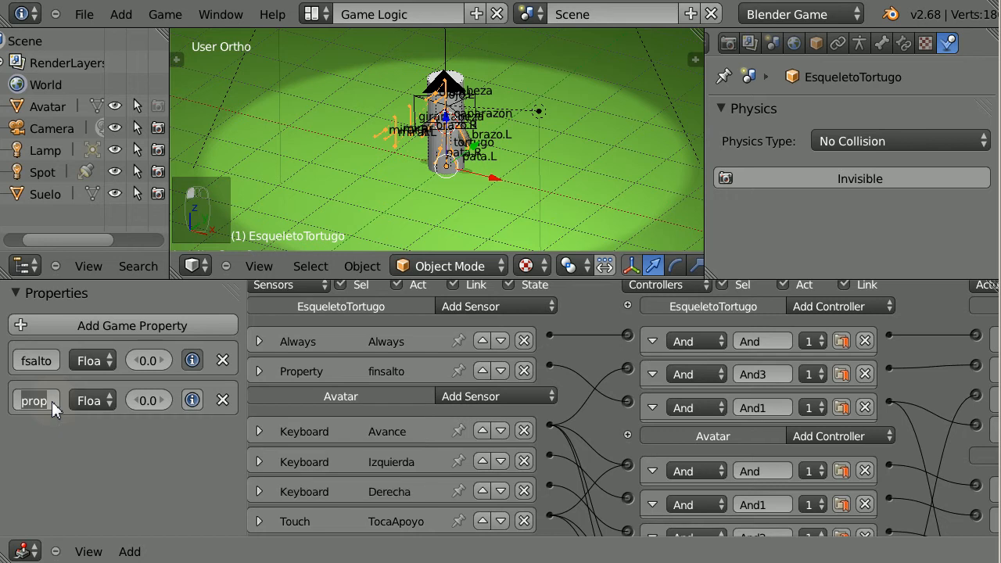
text(d)
key(BackSpace)
text(fsalto)
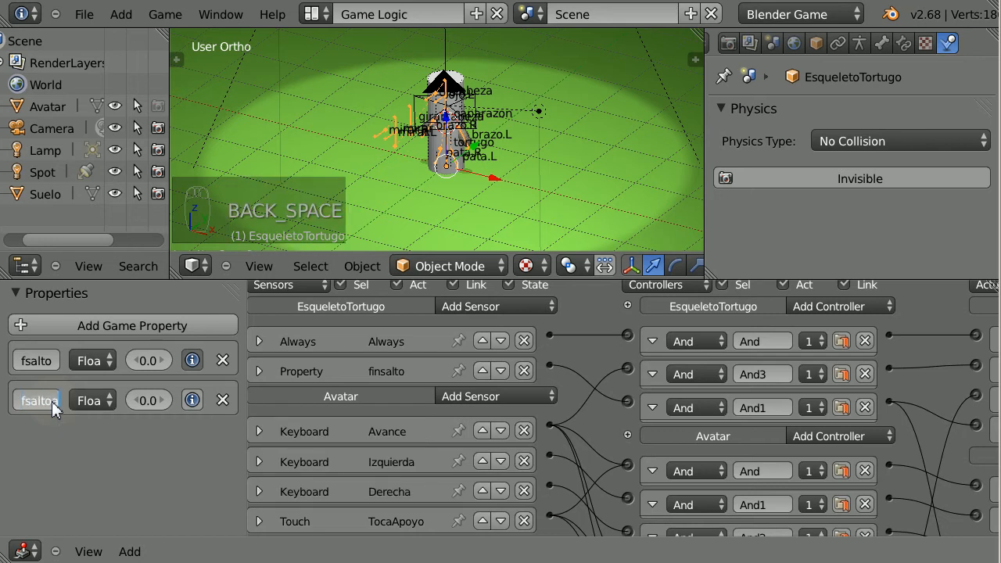
key(Return)
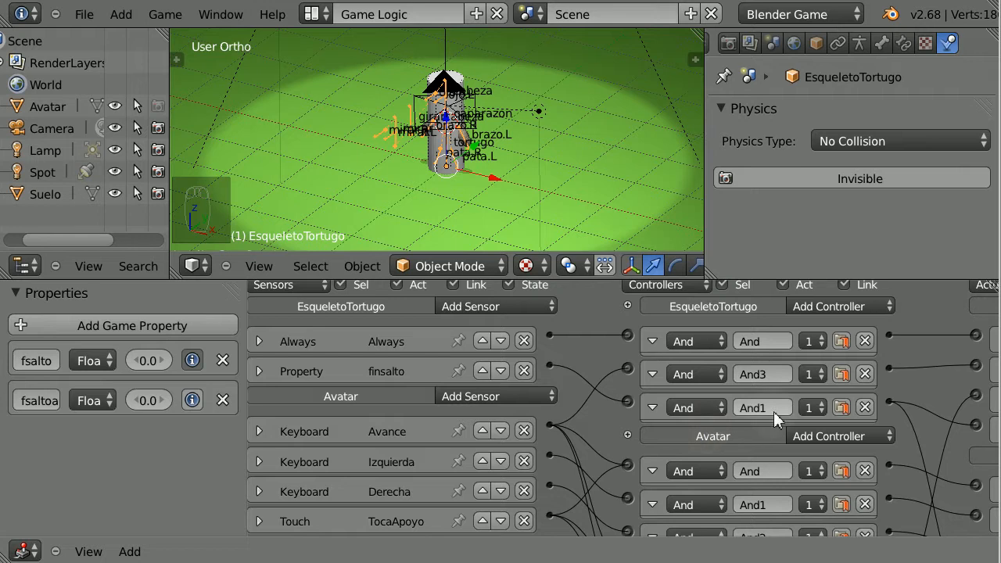
Step: Add an Action actuator to EsqueletoTortugo and name it SaltarA
ctrl+scroll(774, 411, right, 5)
click(904, 302)
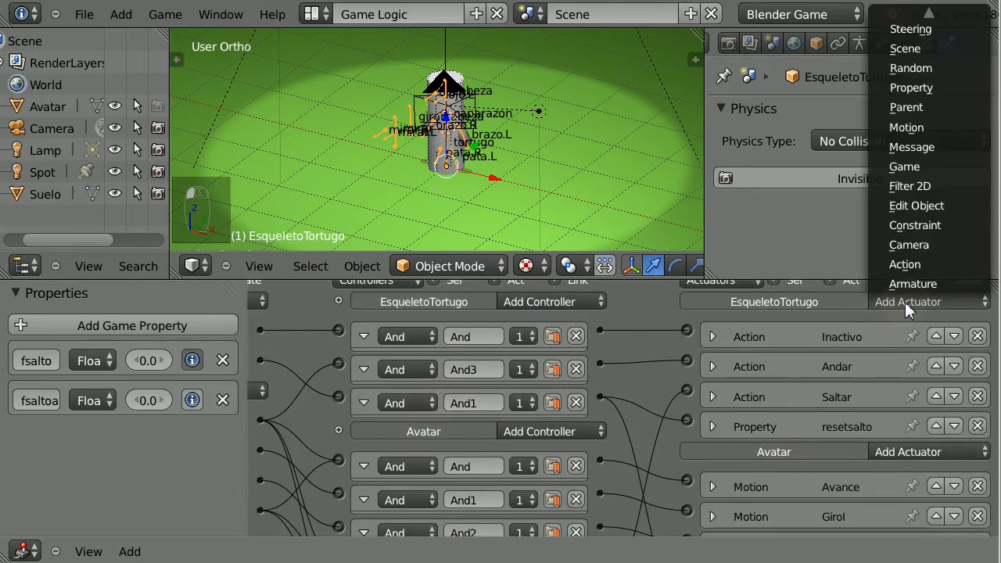
click(921, 265)
click(885, 457)
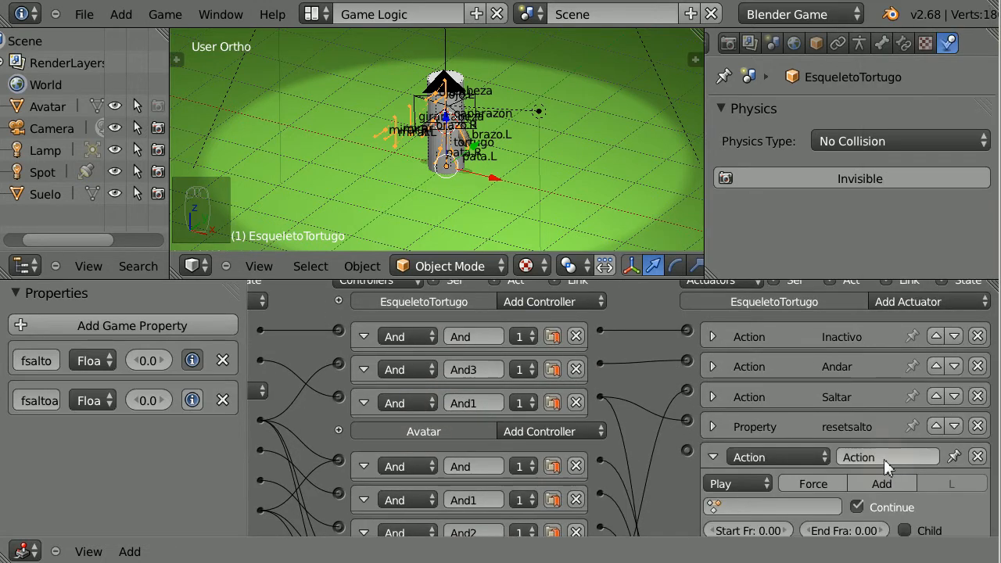
text(Sal)
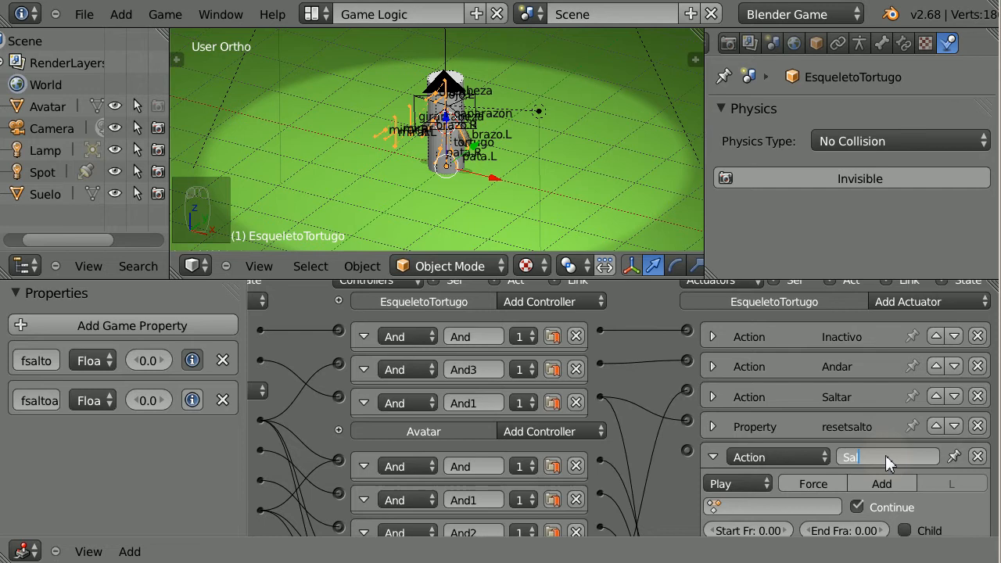
text(tarA)
key(Return)
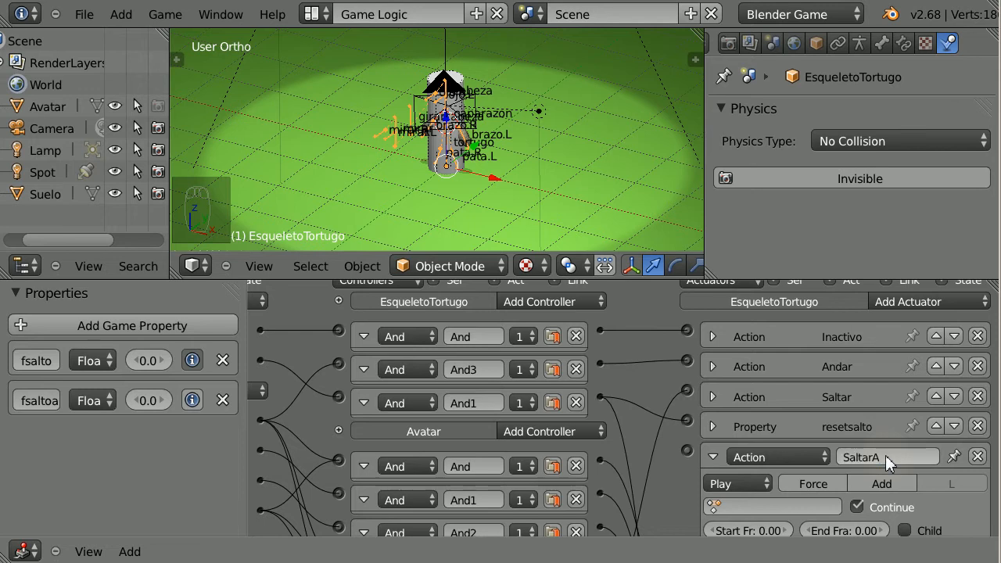
Step: Assign the Saltar action to the SaltarA actuator, with start frame 1 and end frame 13
scroll(915, 471, down, 1)
scroll(915, 471, down, 2)
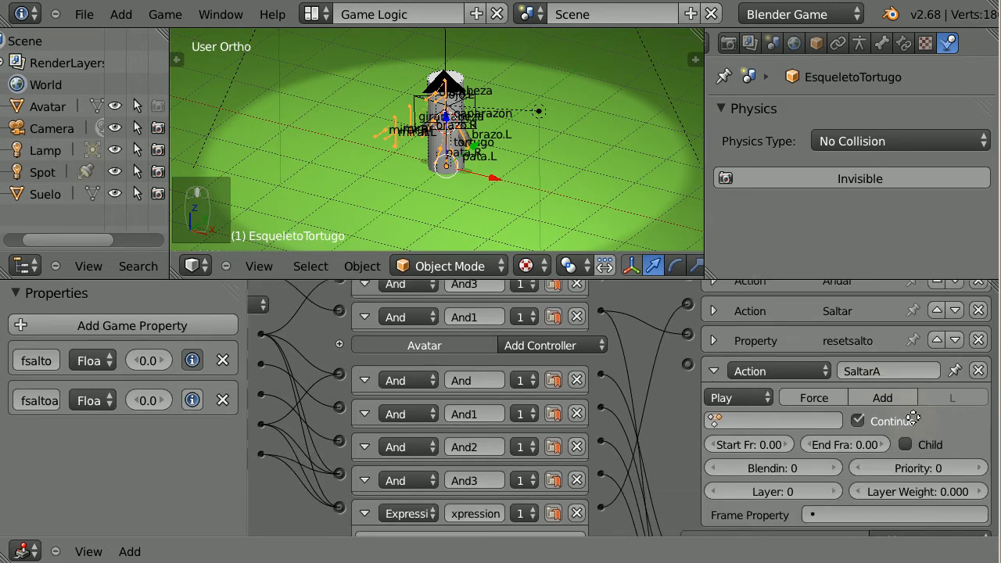
click(758, 418)
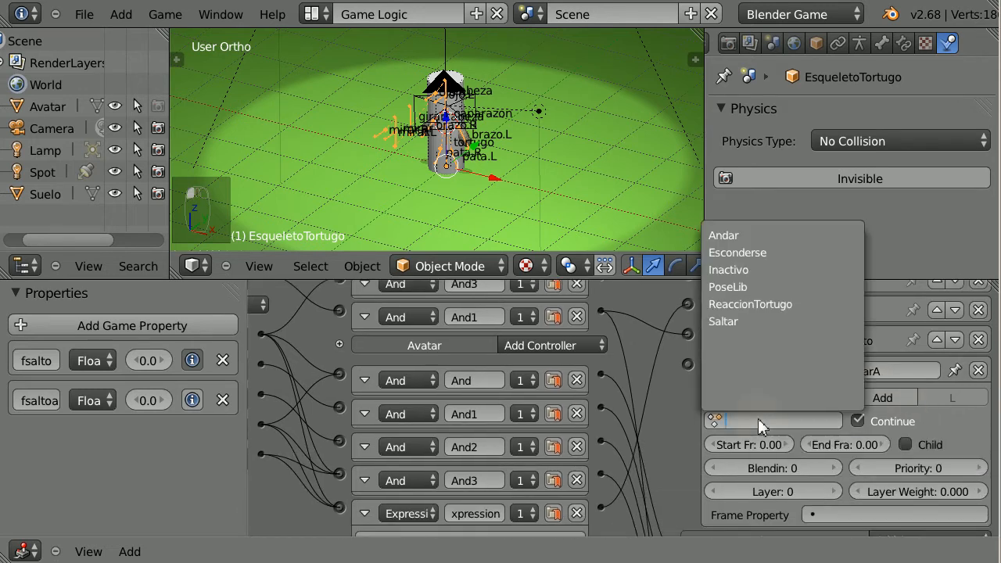
click(756, 322)
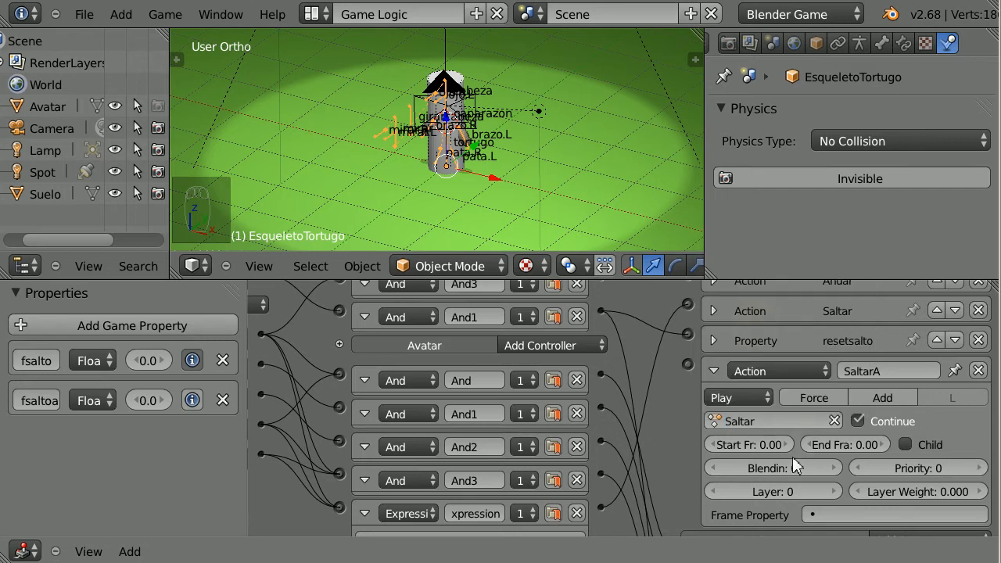
click(748, 444)
text(1)
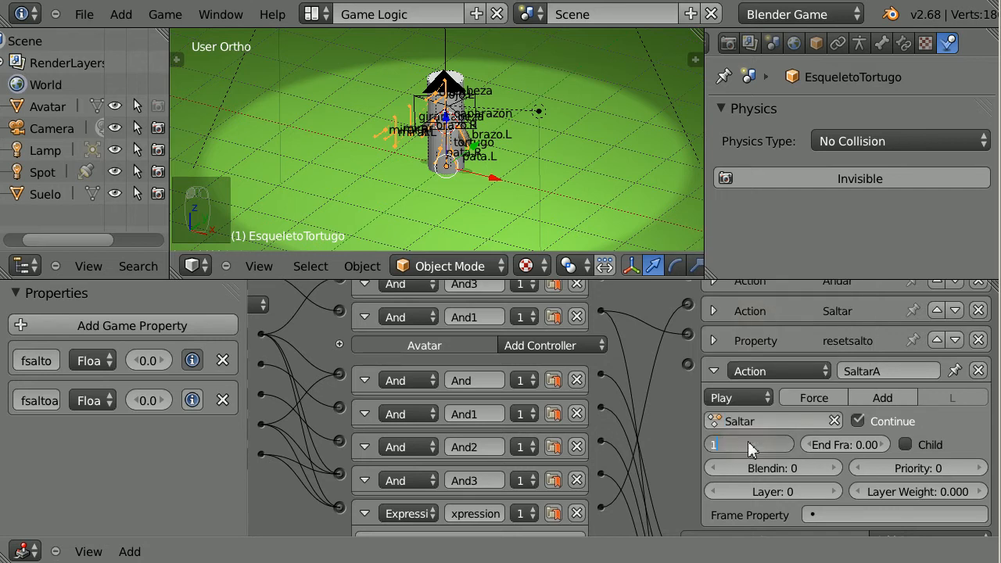
key(Return)
click(830, 446)
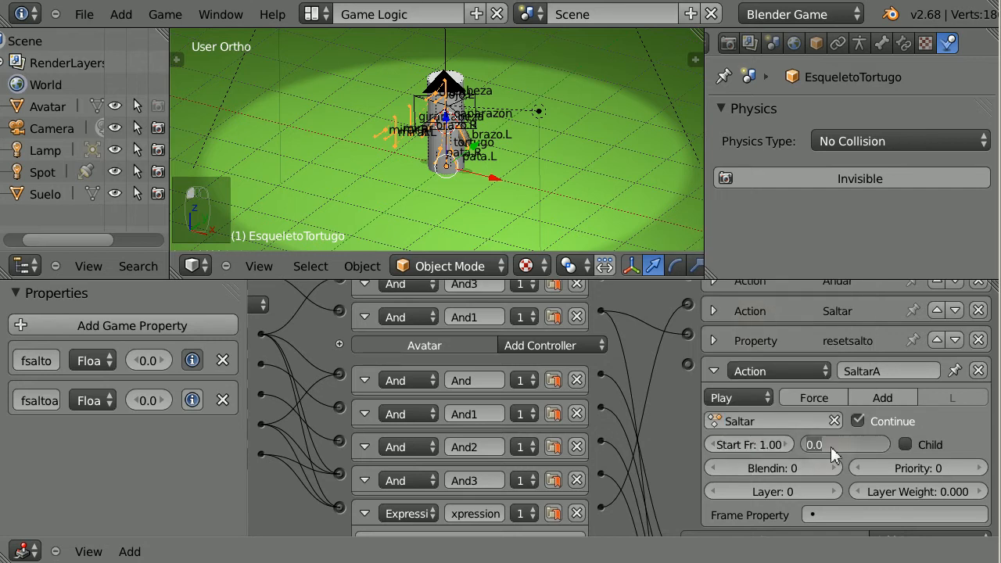
text(13)
key(Return)
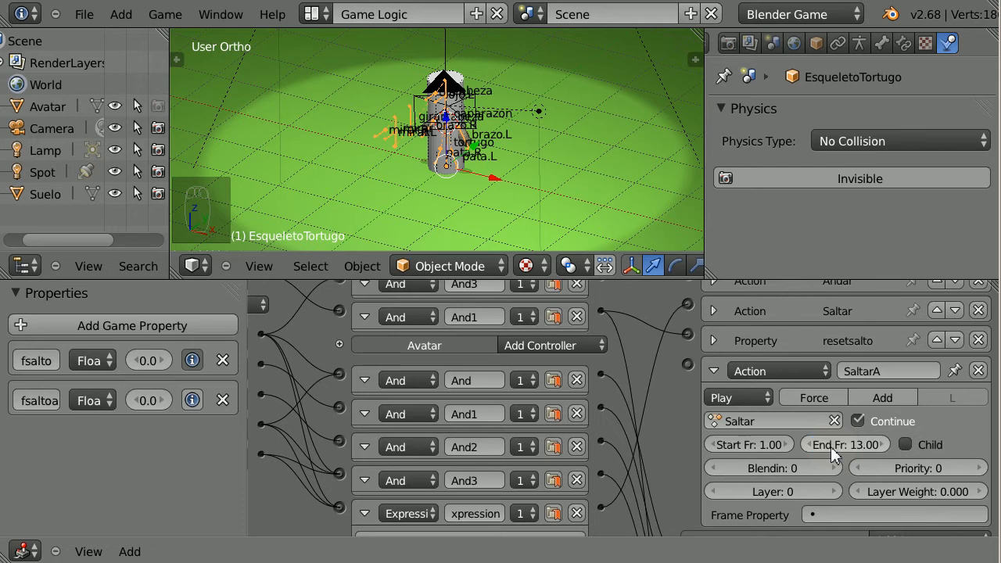
Step: Set SaltarA's layer to 2 and its frame property to fsaltoa, and collapse the actuator
click(835, 491)
click(836, 491)
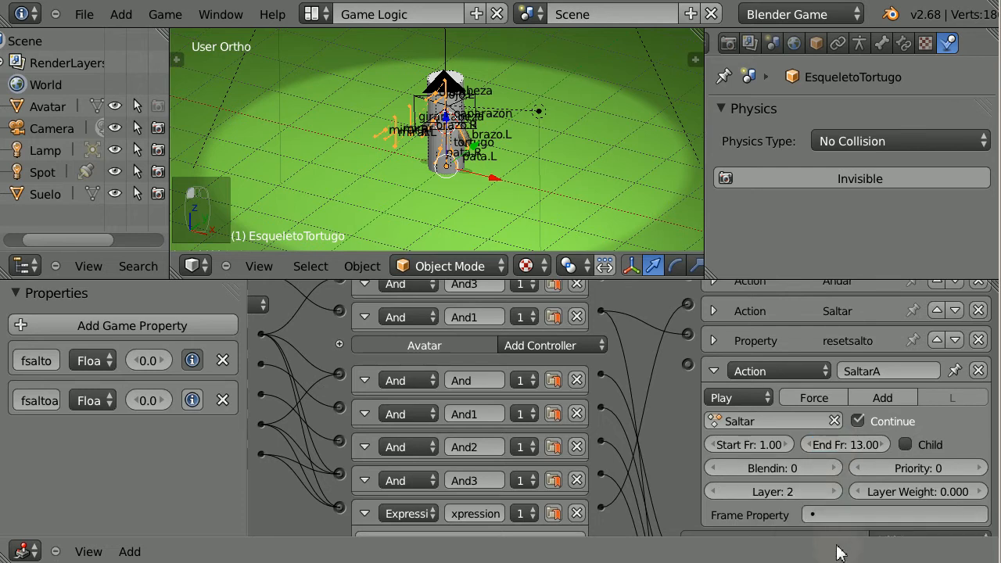
click(829, 516)
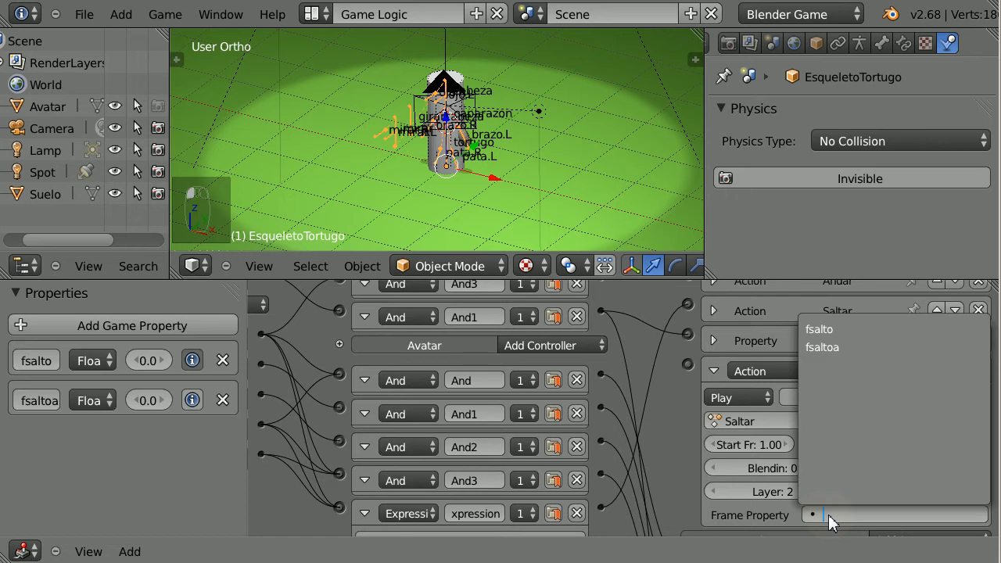
click(845, 350)
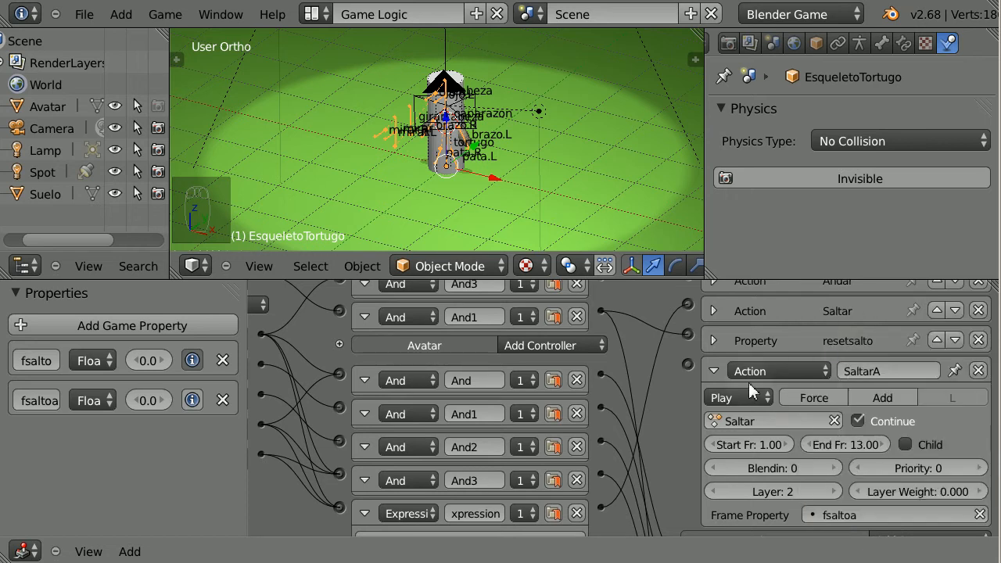
click(714, 371)
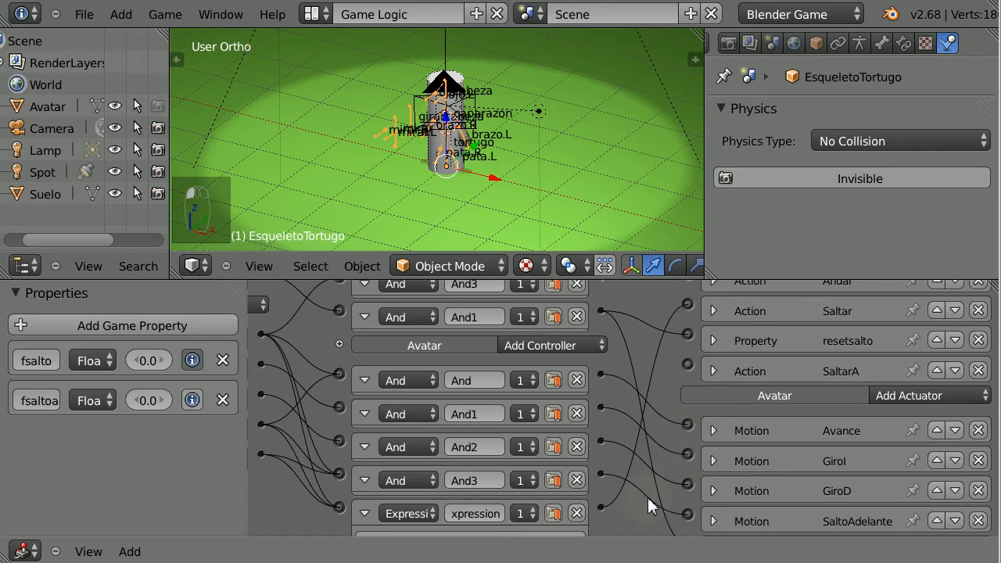
Step: Relink Avatar's And3 controller from the SaltoAdelante motion to EsqueletoTortugo's SaltarA action actuator
scroll(640, 477, down, 3)
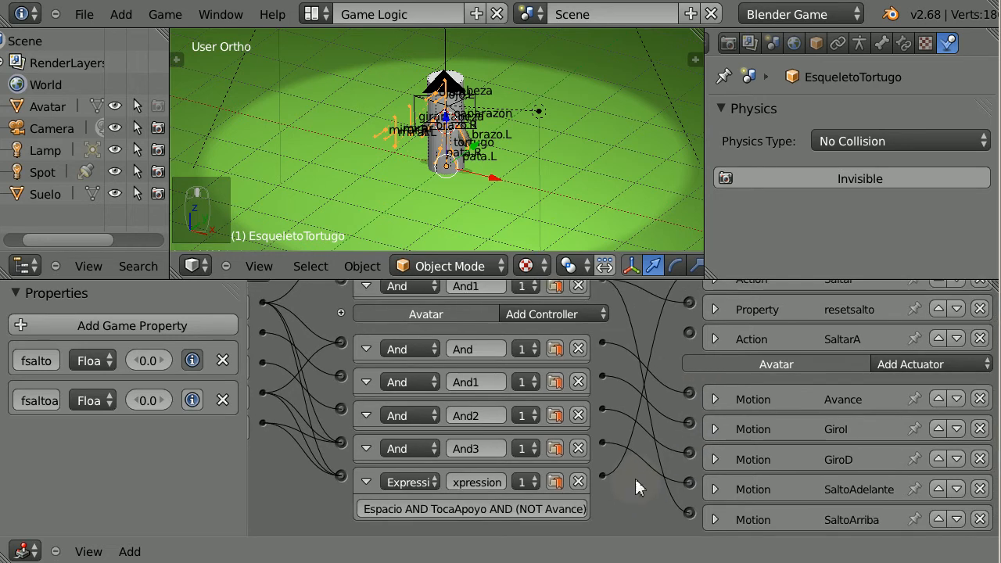
mouse_move(603, 443)
mouse_down()
mouse_move(693, 484)
mouse_move(603, 443)
mouse_up()
drag(649, 417, 688, 333)
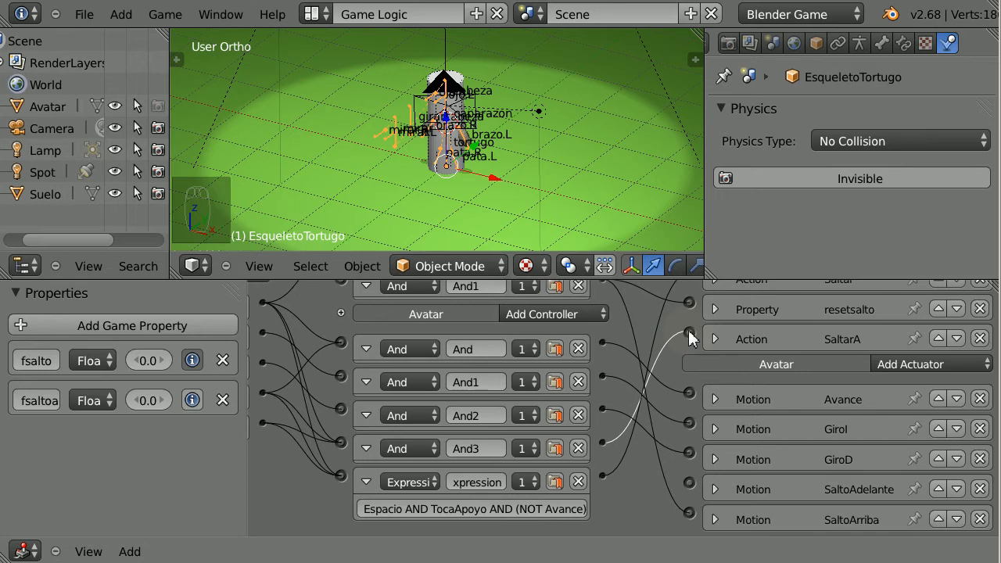
drag(689, 333, 689, 332)
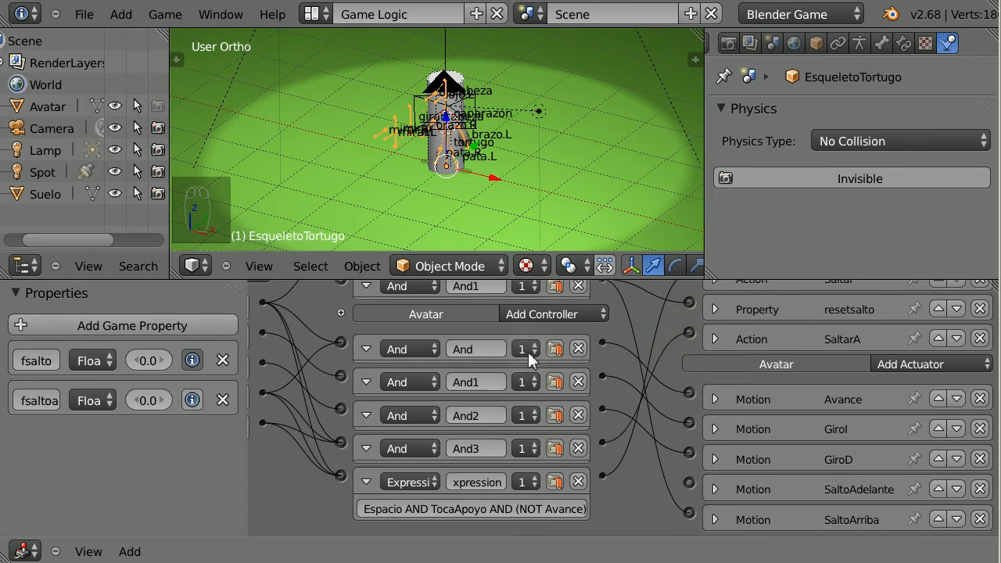
Step: Add a Property sensor to EsqueletoTortugo and name it finsaltoa
middle_drag(323, 303, 623, 433)
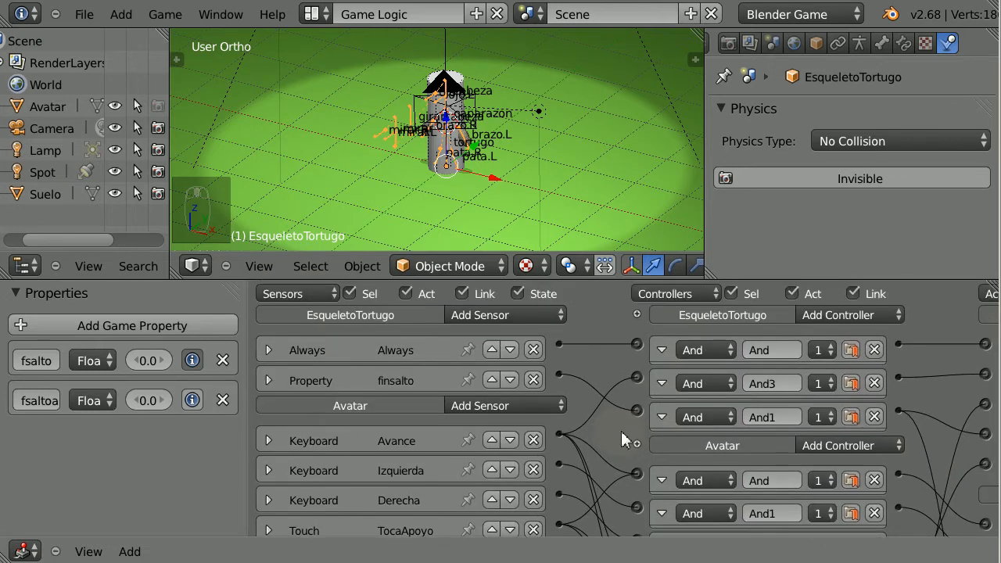
click(533, 319)
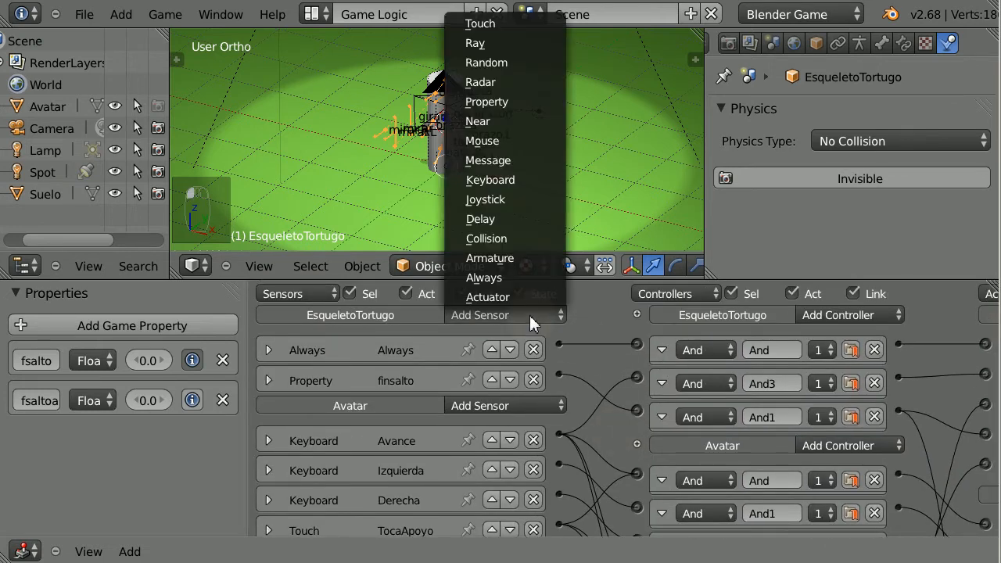
click(491, 102)
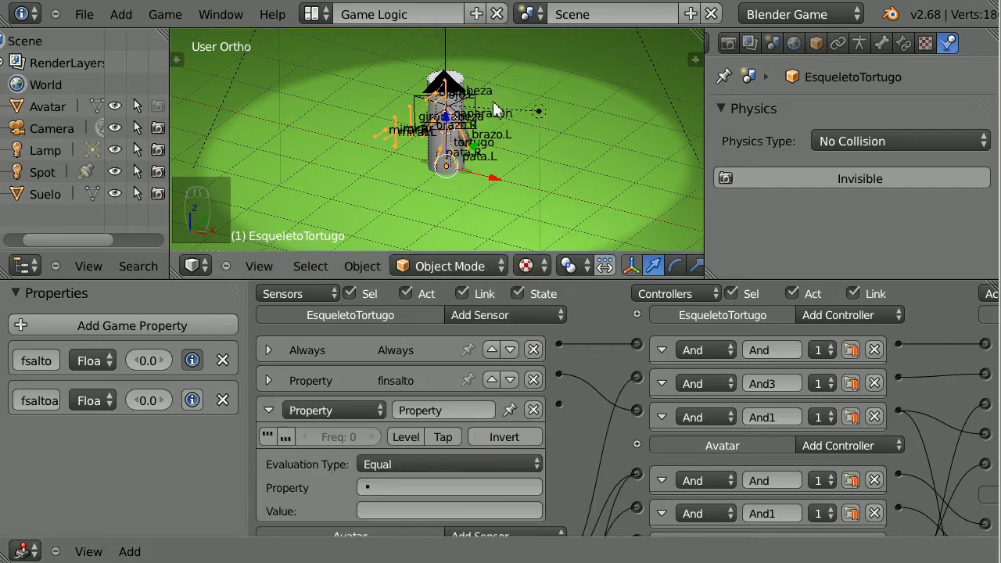
click(465, 416)
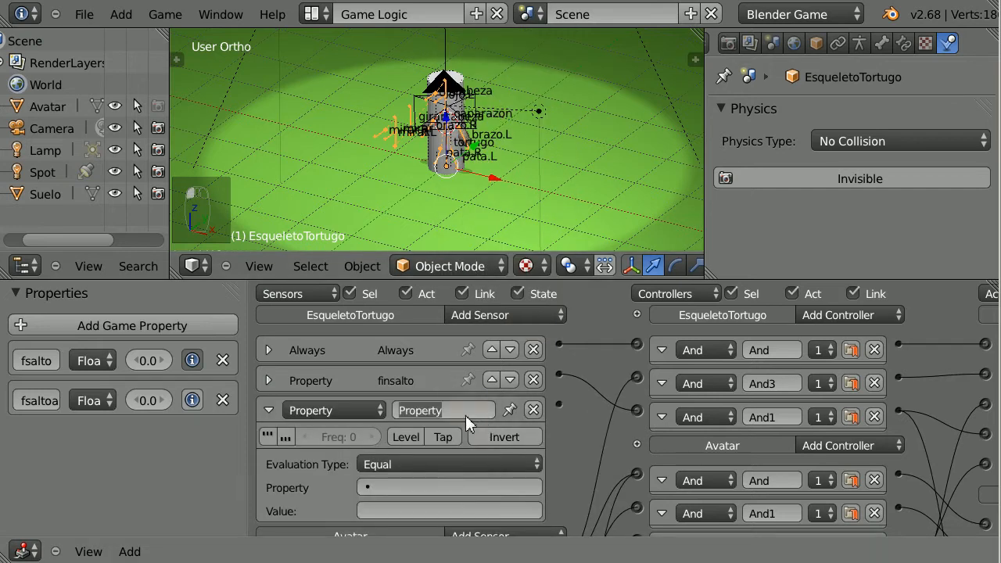
text(finsaltoa)
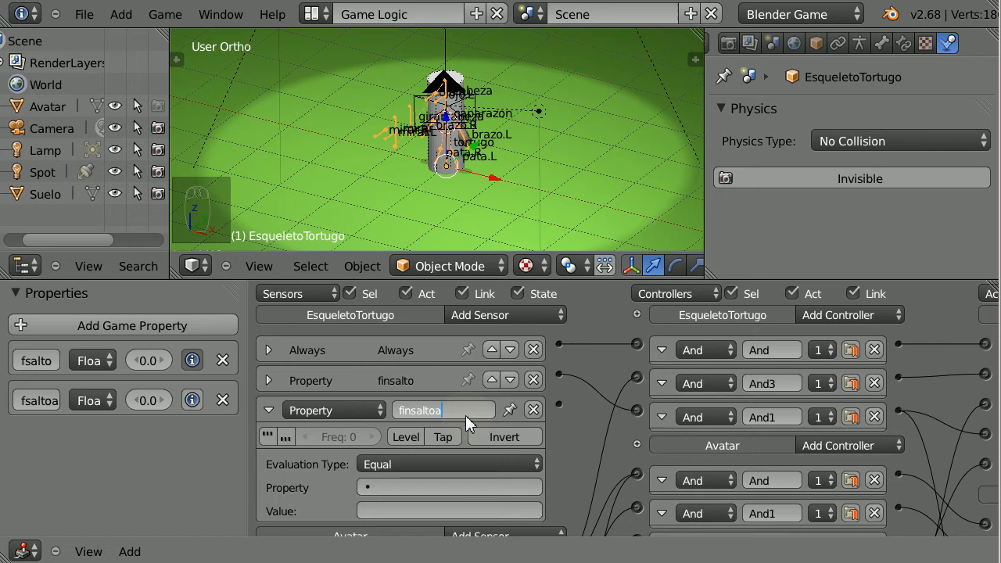
key(Return)
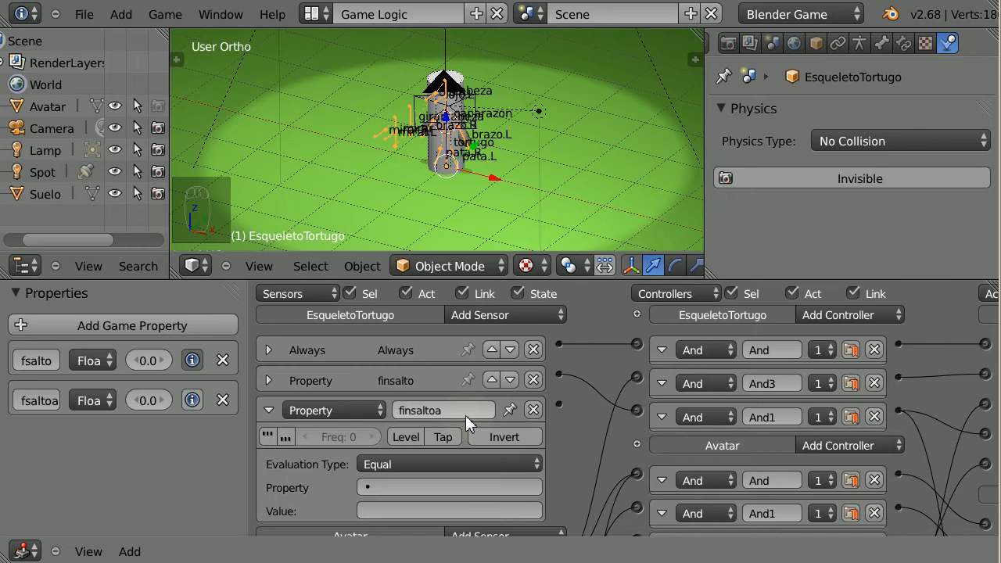
Step: Make finsaltoa evaluate the fsaltoa property as an Interval from 12 to 14, and collapse the sensor
click(473, 461)
click(462, 407)
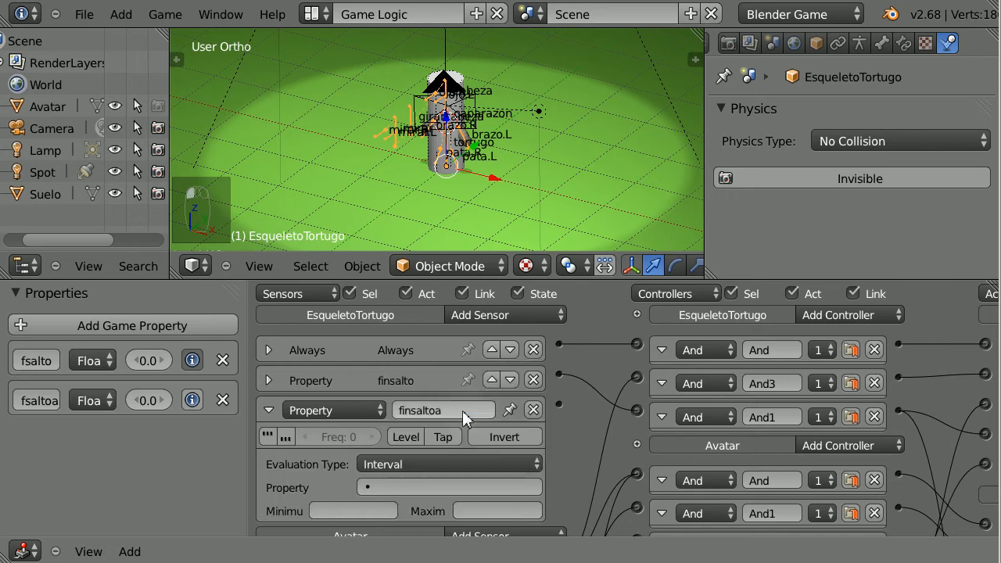
click(460, 486)
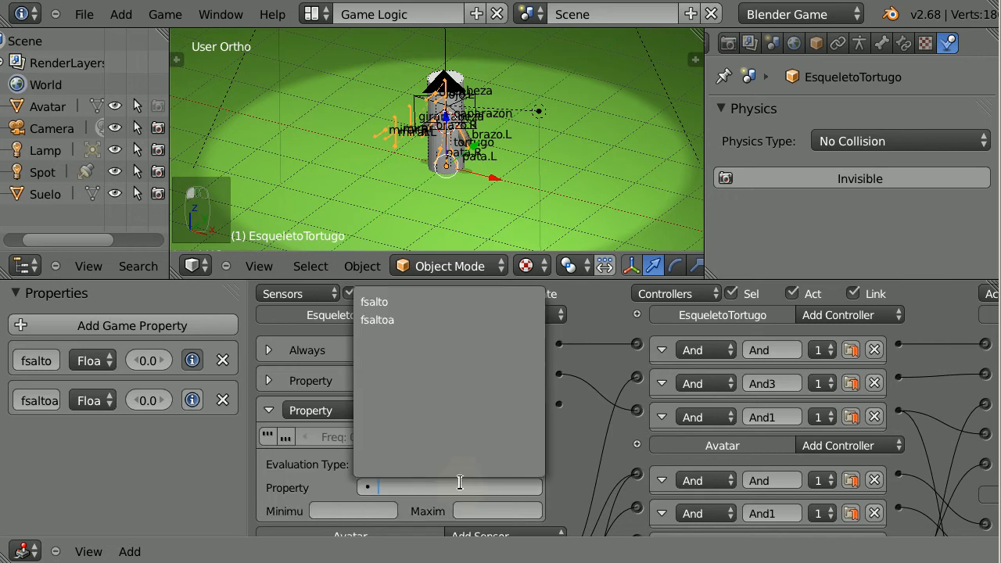
click(461, 319)
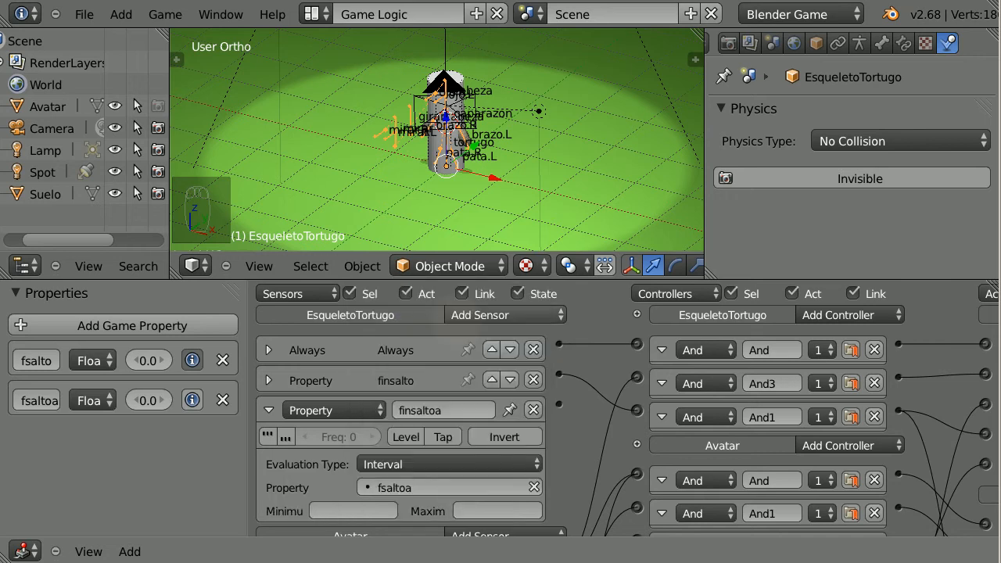
click(366, 513)
text(12)
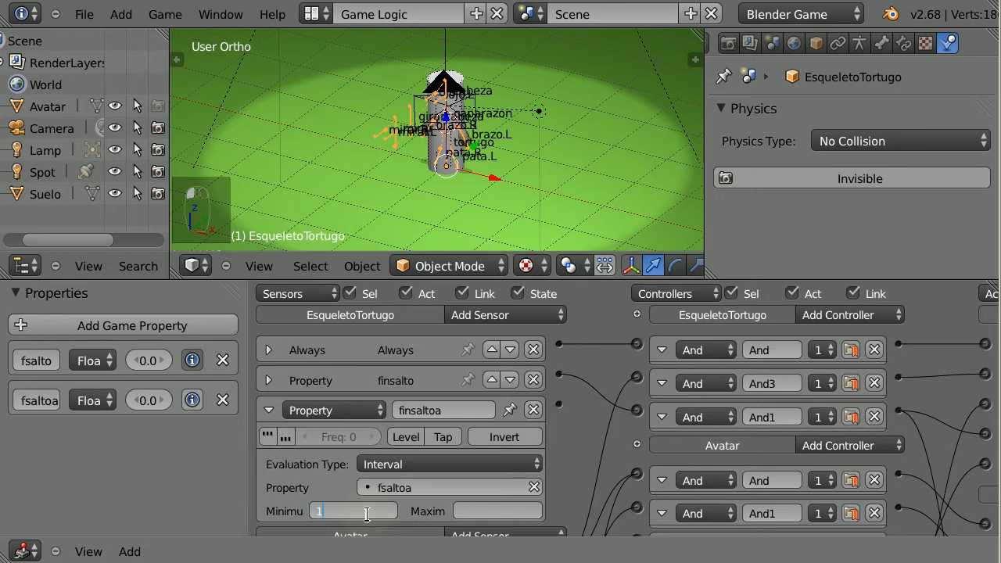
key(Return)
click(469, 511)
text(14)
key(Return)
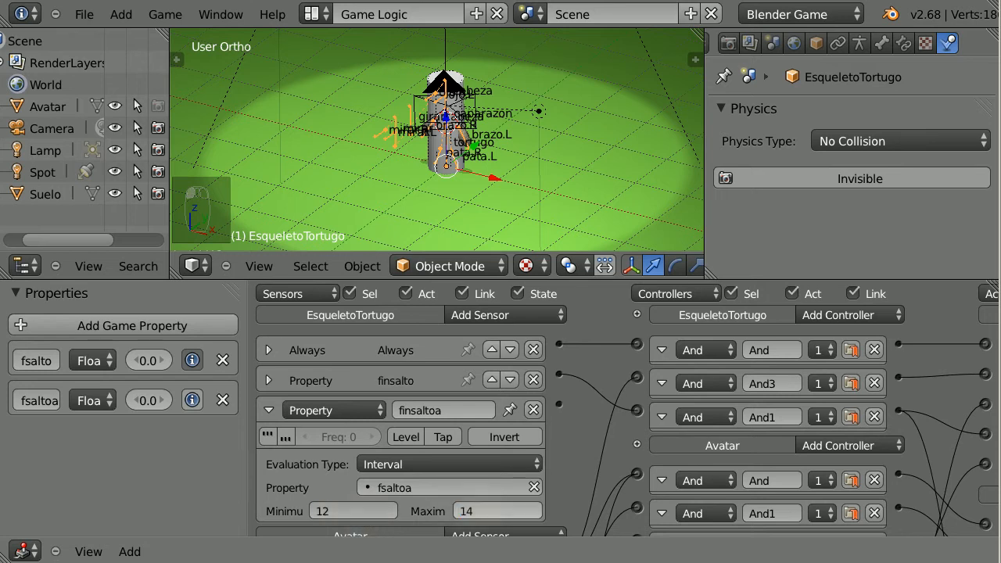
click(270, 408)
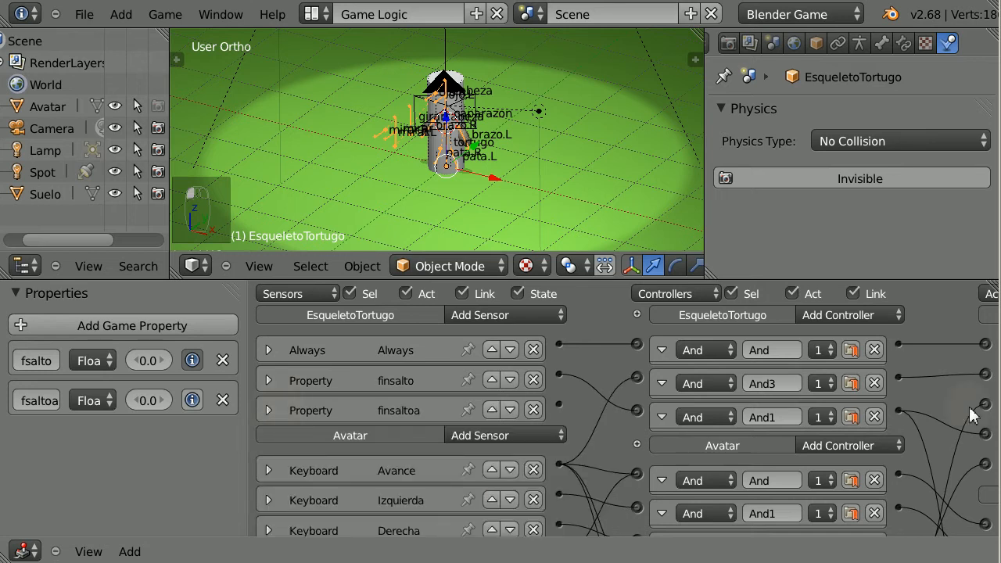
Step: Add an And controller to EsqueletoTortugo and use it to link the finsaltoa sensor to Avatar's SaltoAdelante motion actuator
click(887, 317)
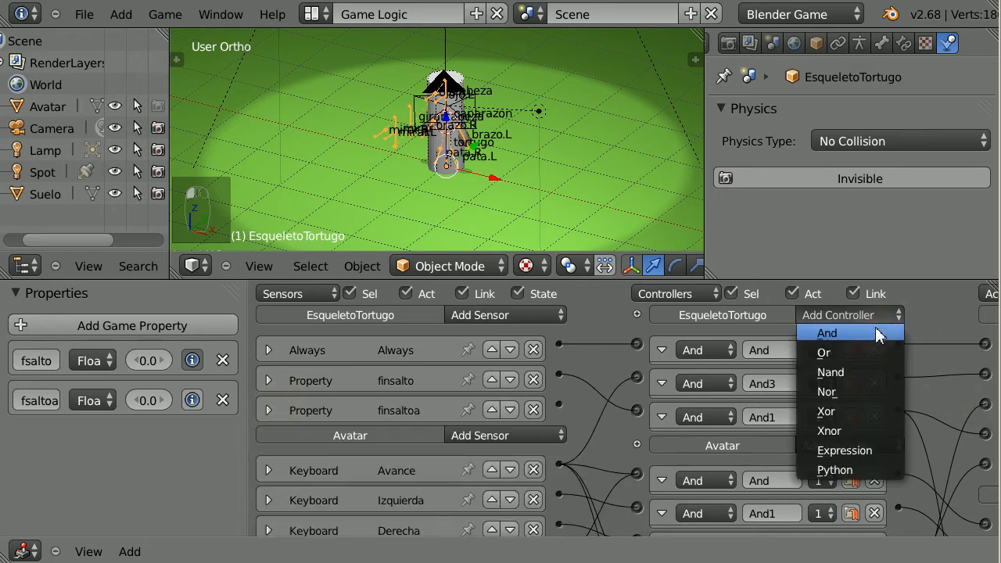
click(874, 335)
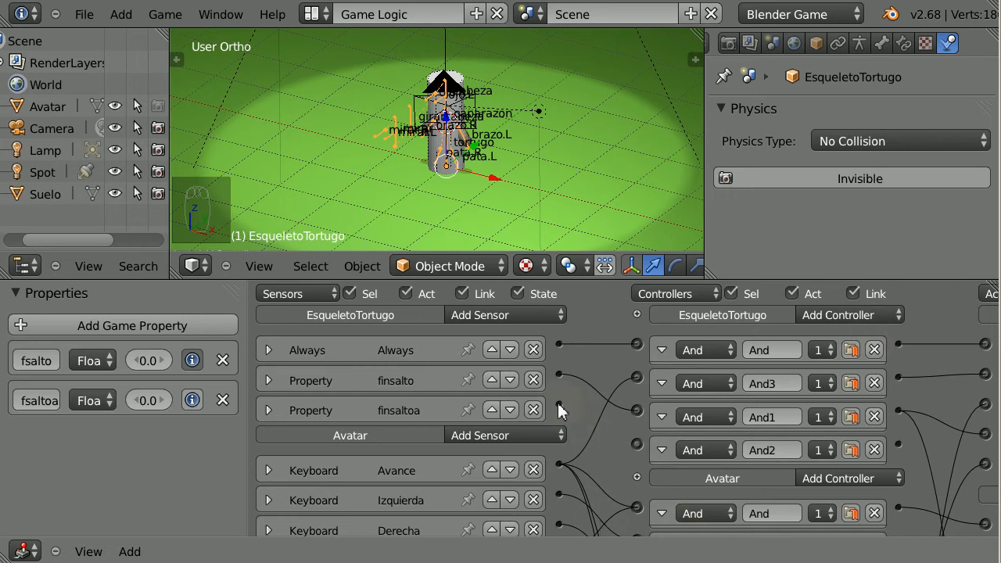
drag(559, 405, 636, 443)
middle_drag(932, 454, 588, 318)
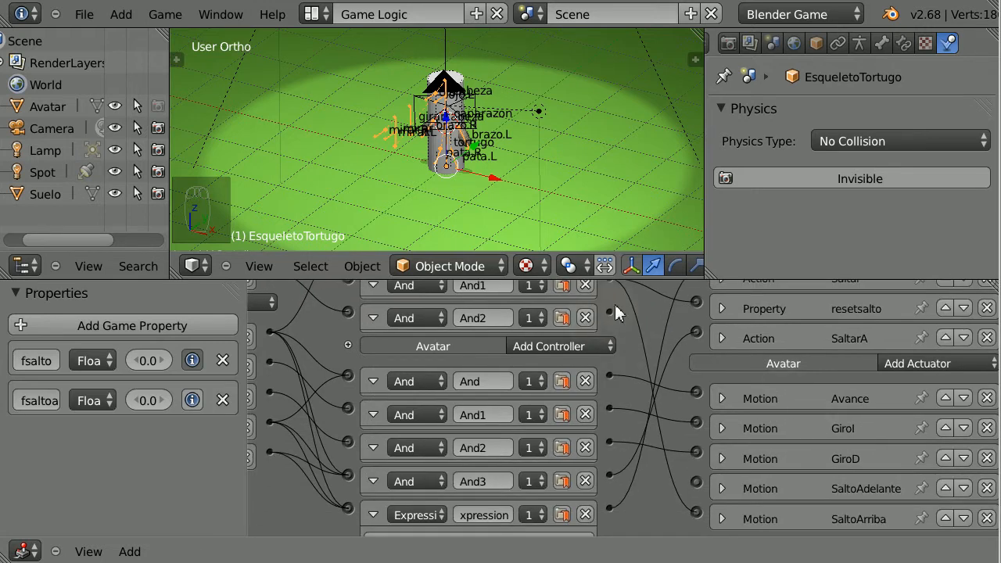
drag(610, 312, 696, 483)
Step: Add a Property actuator to EsqueletoTortugo and name it resetsaltoa
middle_drag(670, 368, 623, 440)
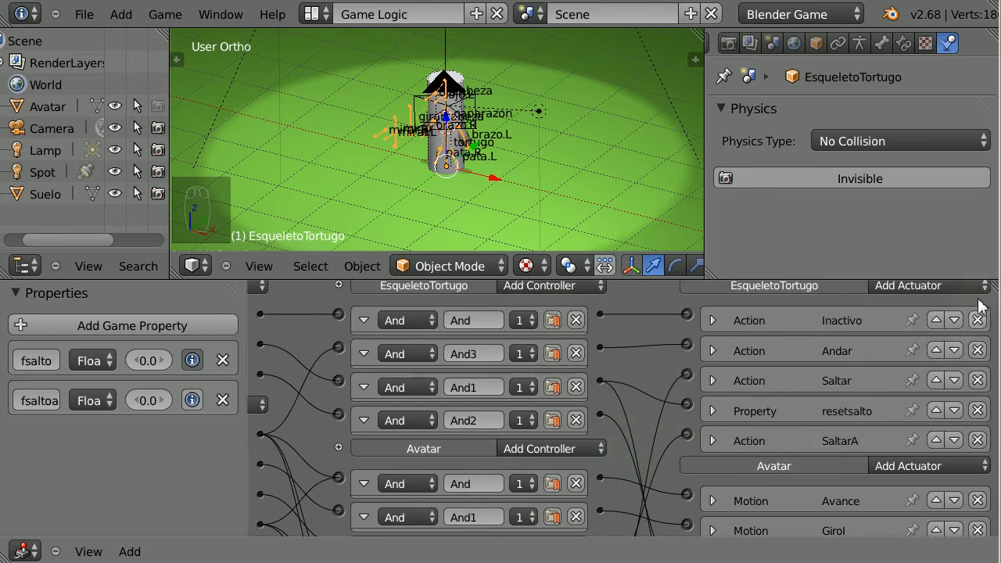
click(942, 285)
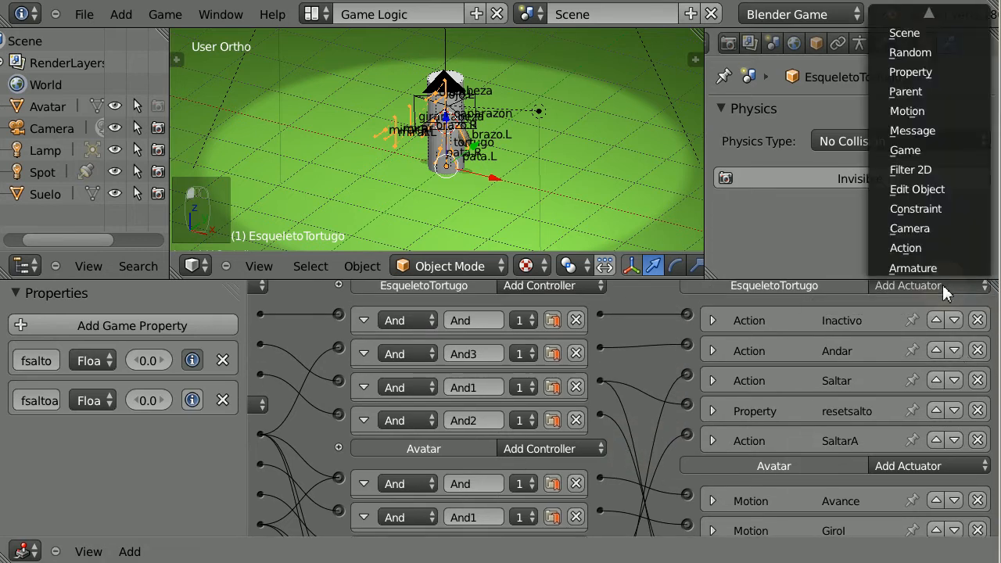
click(942, 72)
click(901, 471)
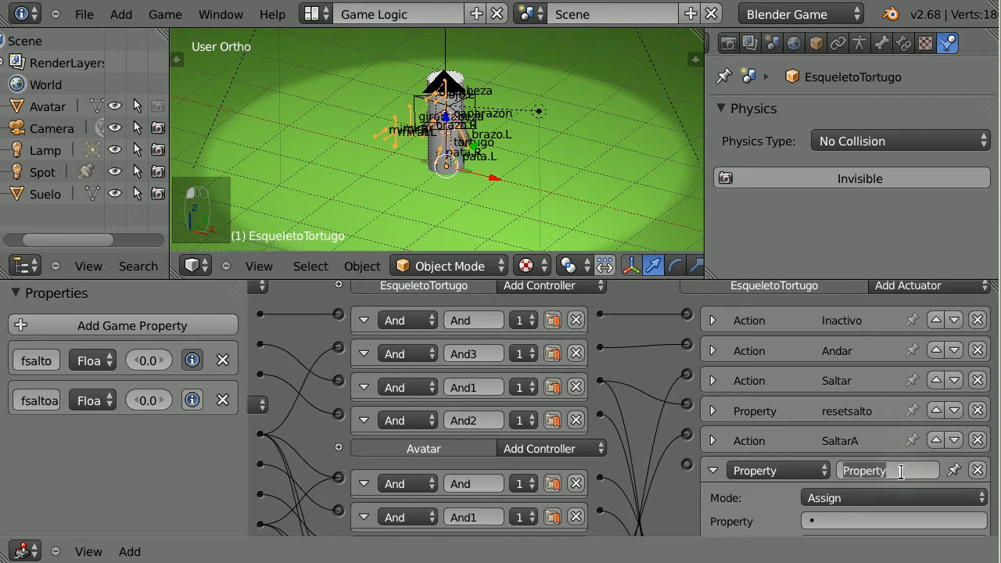
text(resetsal)
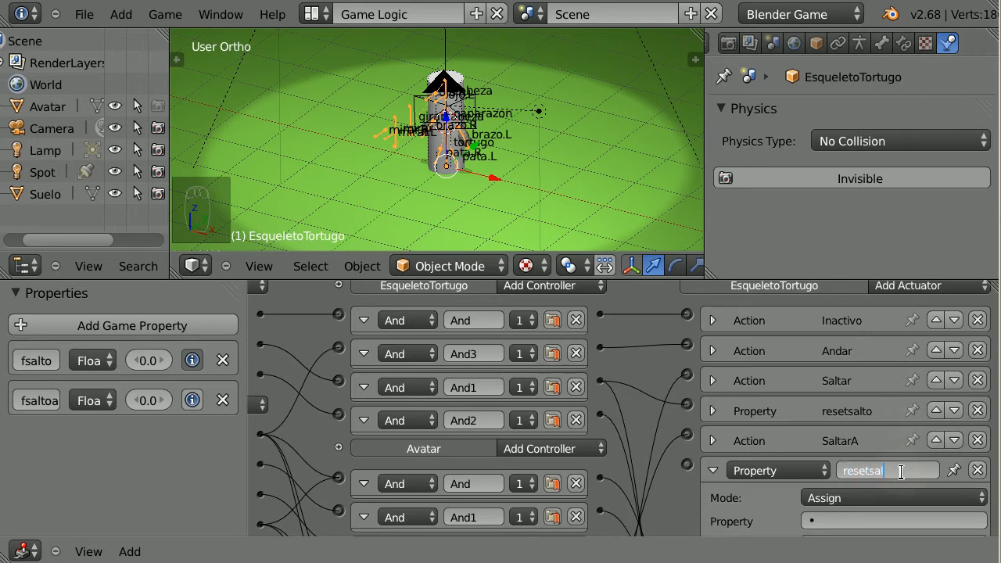
text(toa)
key(Return)
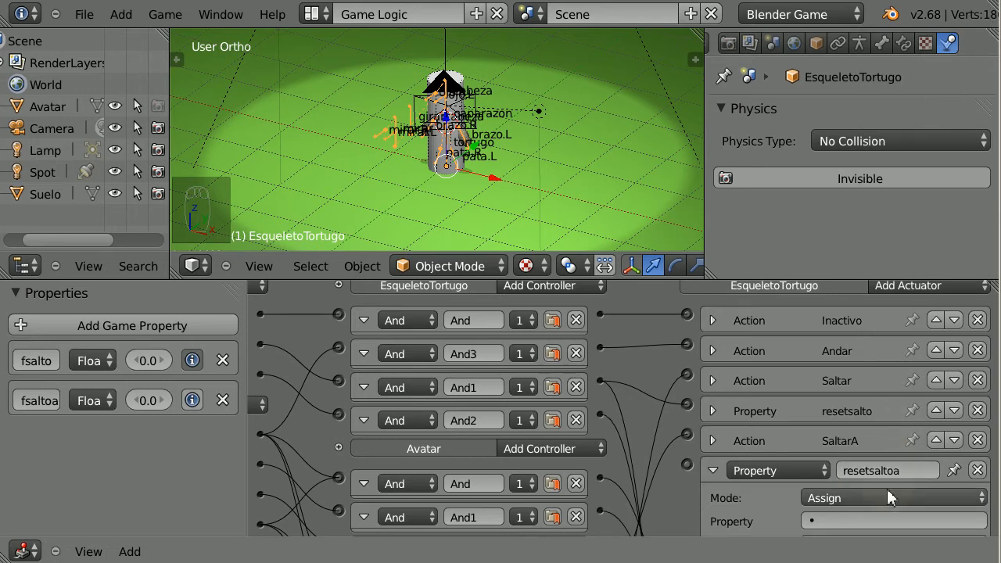
Step: Make resetsaltoa assign the value 1 to fsaltoa, and link EsqueletoTortugo's And2 controller to the collapsed actuator
middle_drag(886, 514, 890, 445)
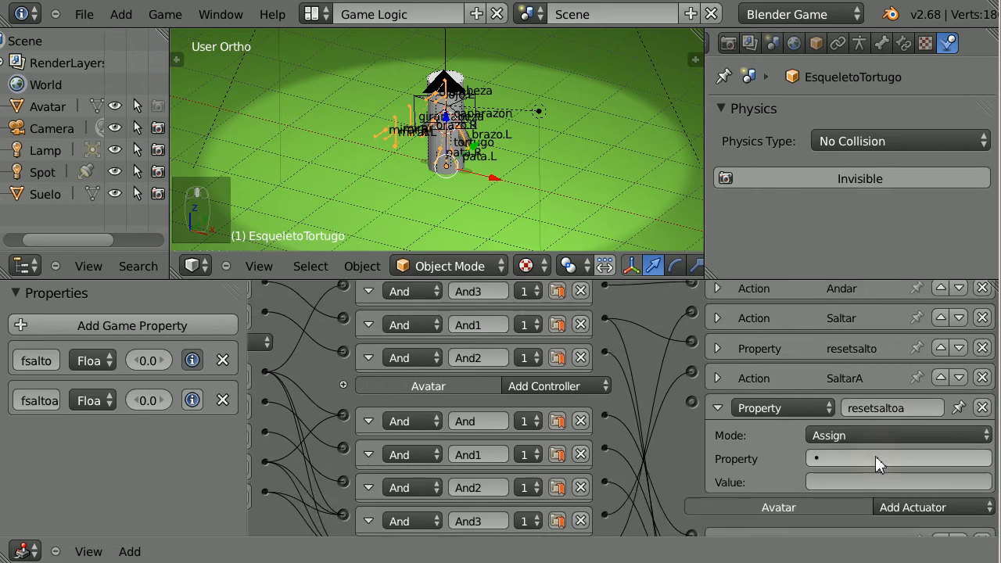
click(873, 458)
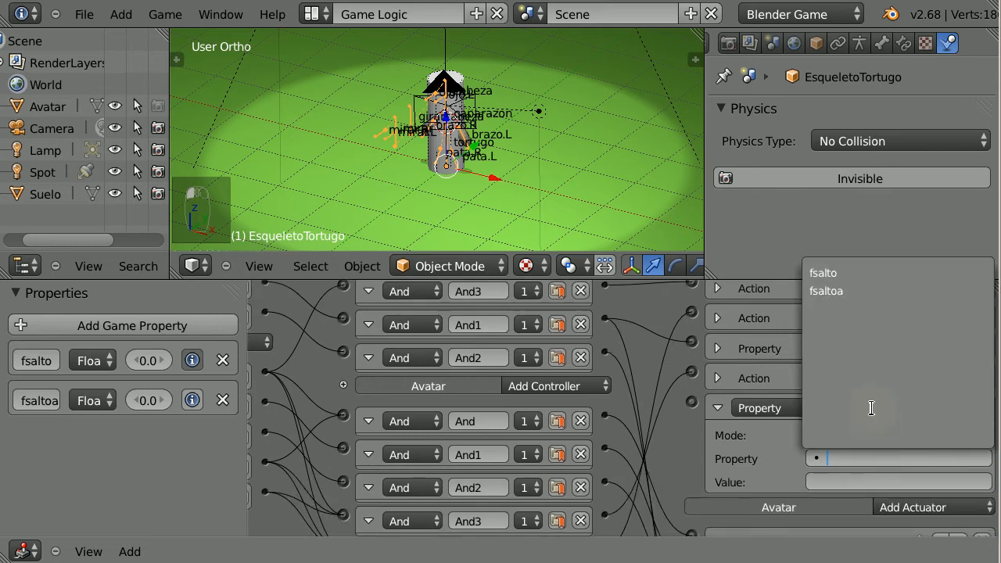
click(867, 291)
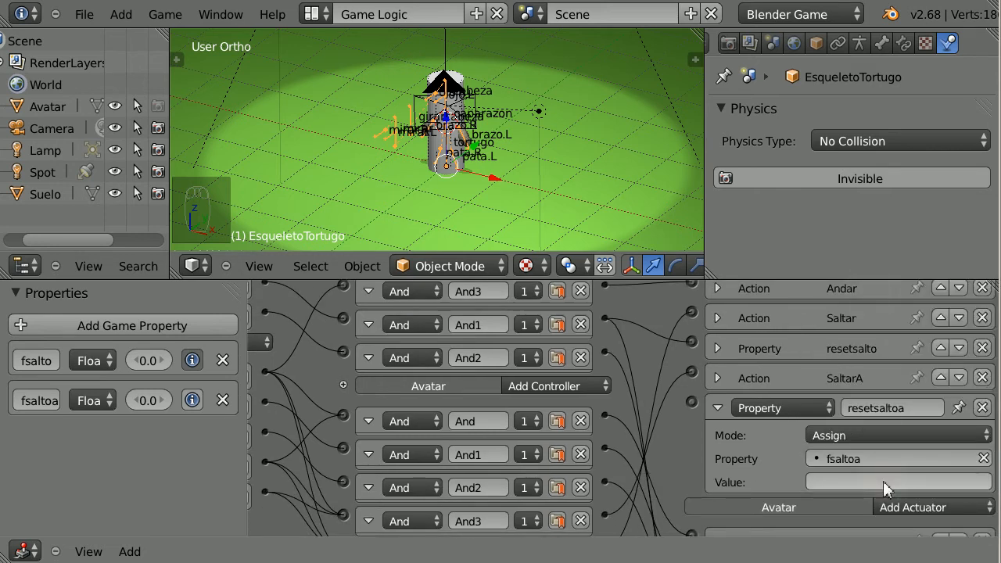
click(856, 486)
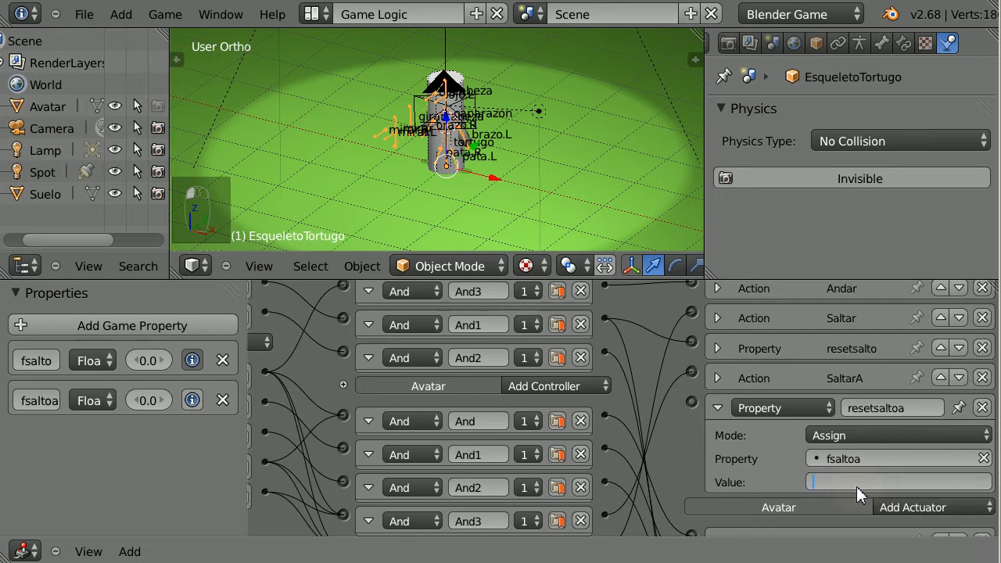
text(1)
key(Return)
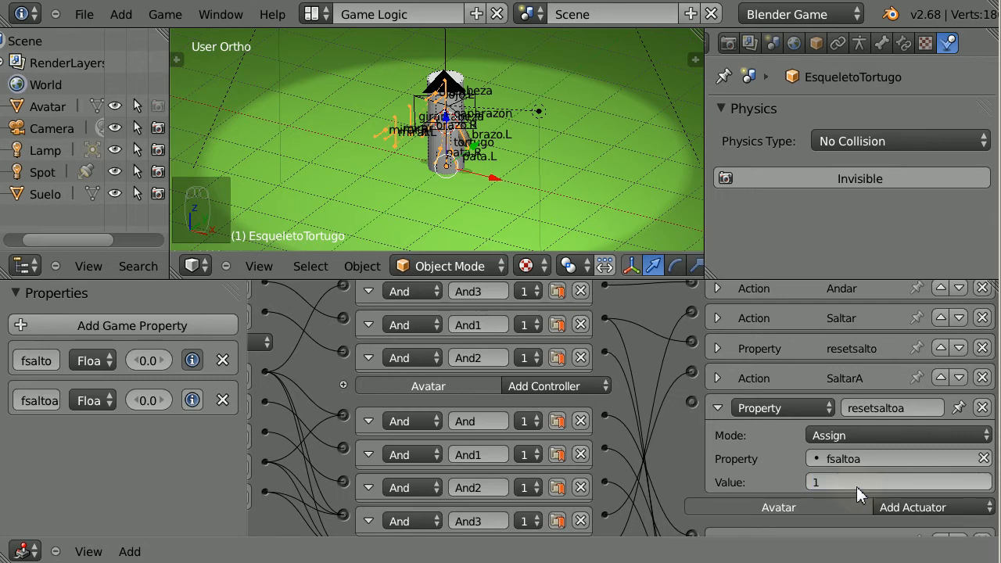
click(717, 409)
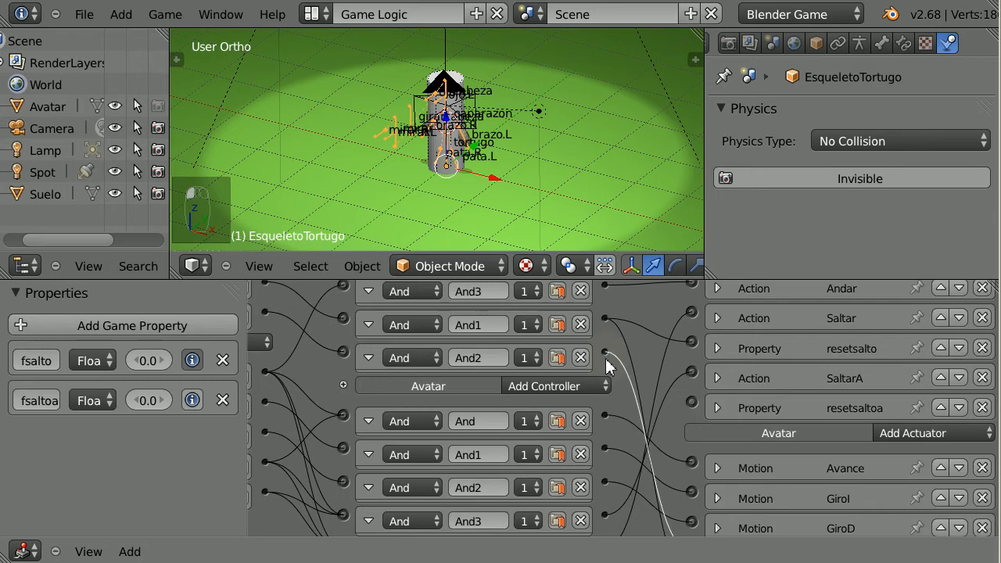
drag(606, 352, 693, 401)
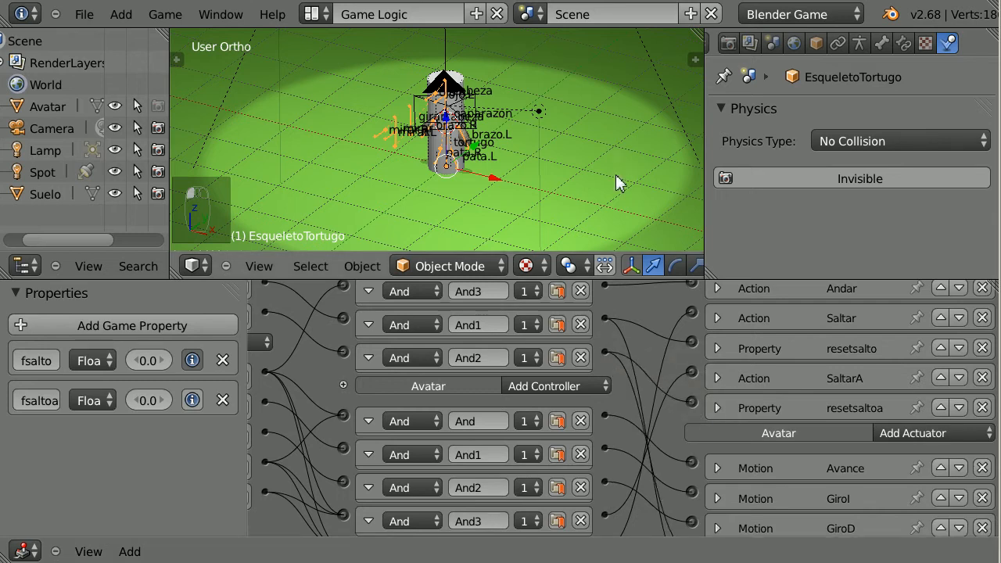
Step: Run the game to test the turtle's forward jump while walking and turning, and exit the game
key(p)
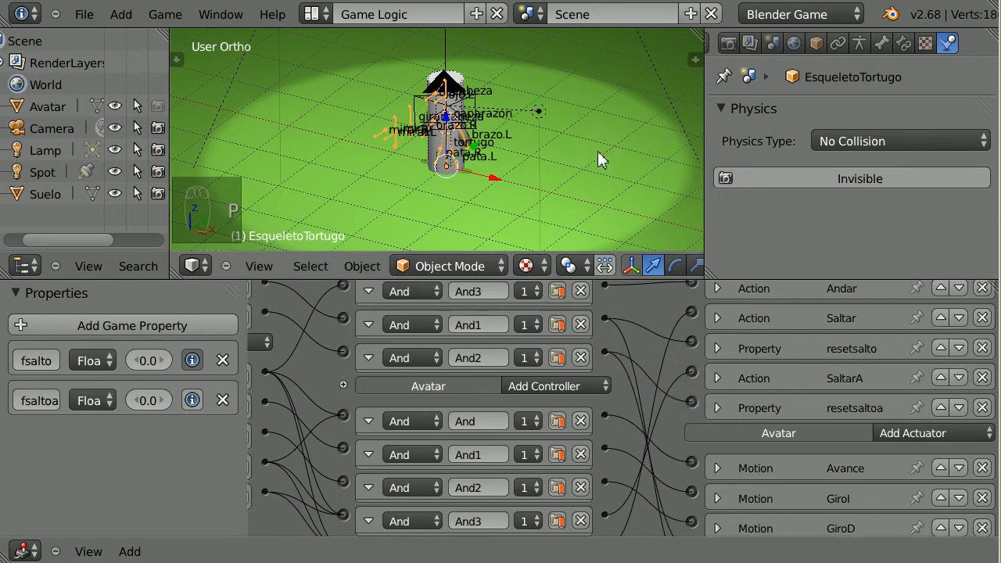
key(Up)
key(Right)
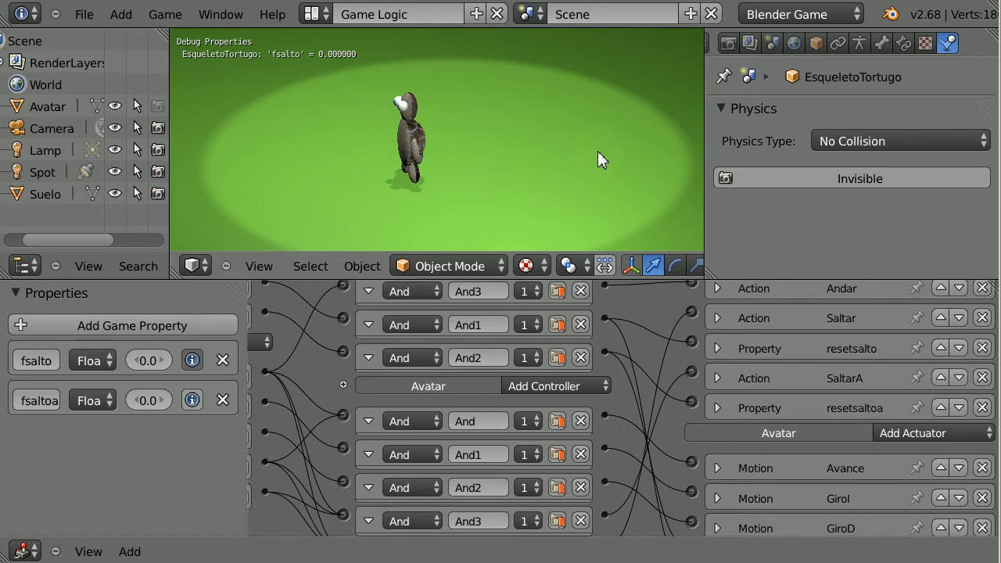
key(space)
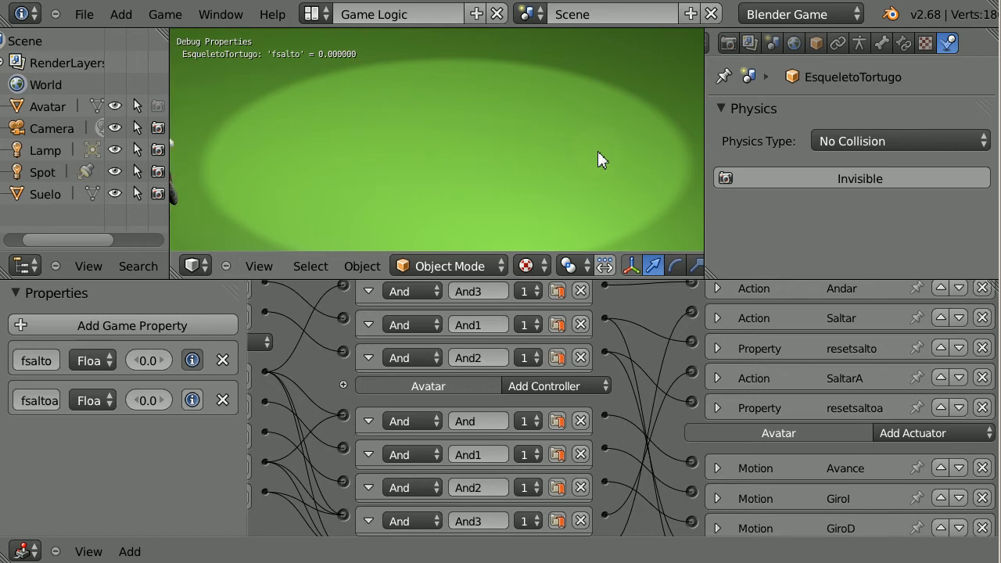
key(Escape)
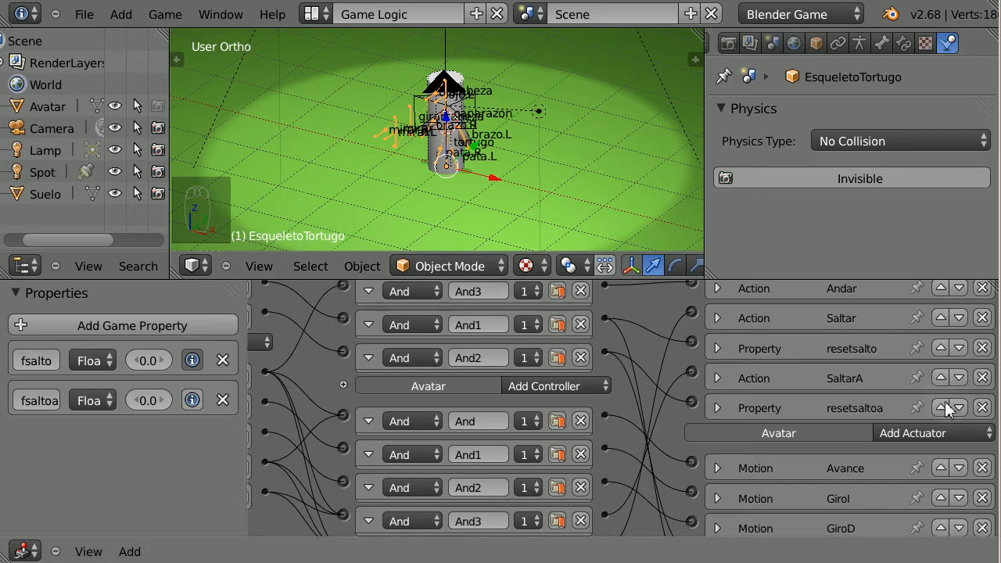
Step: Set the Z linear velocity of Avatar's SaltoAdelante motion actuator to 5 and collapse it
scroll(846, 451, down, 3)
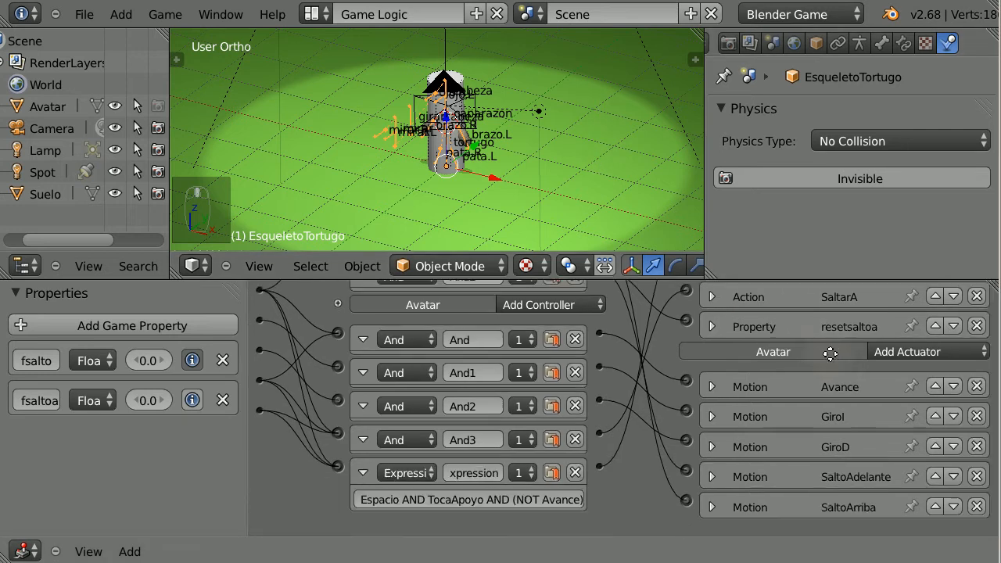
click(711, 477)
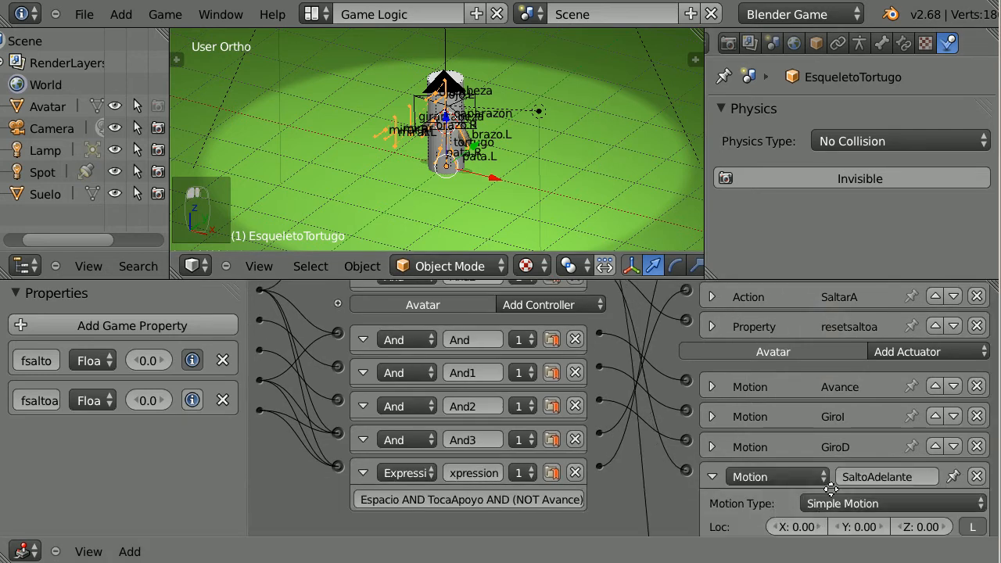
middle_drag(819, 508, 821, 329)
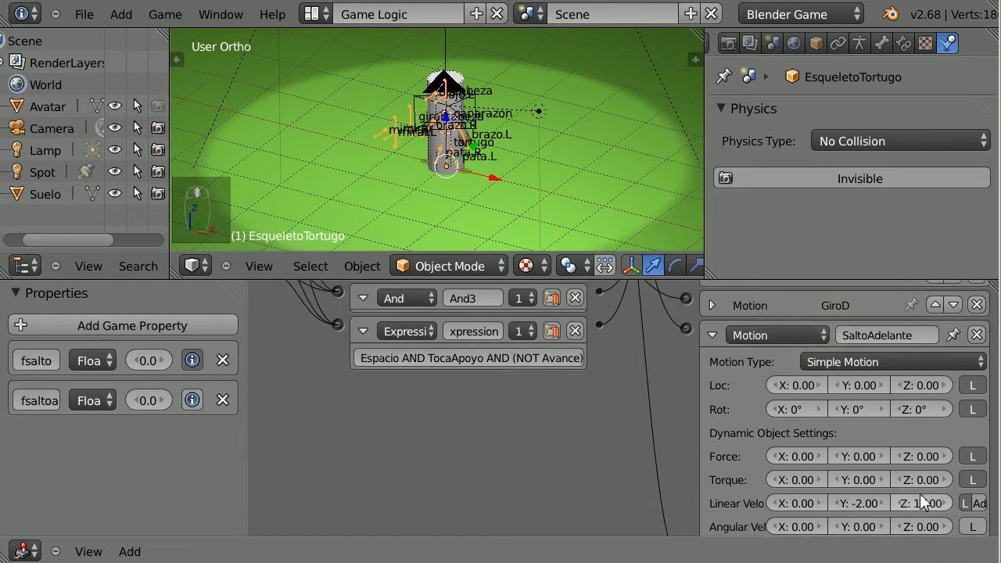
click(920, 501)
text(5)
key(Return)
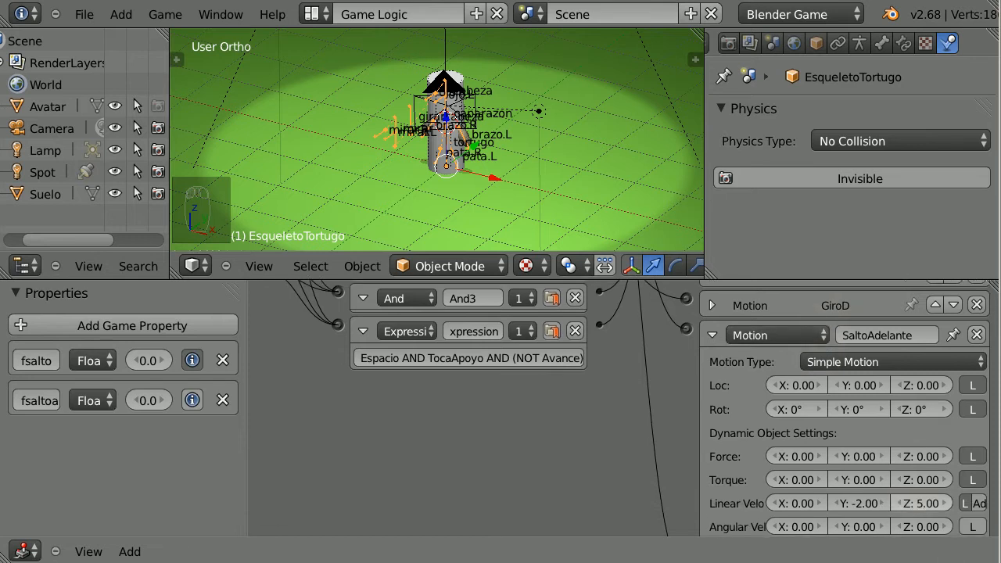
click(713, 336)
Step: Run the game again and test walking, turning and repeated jumps with the turtle, and exit the game
key(p)
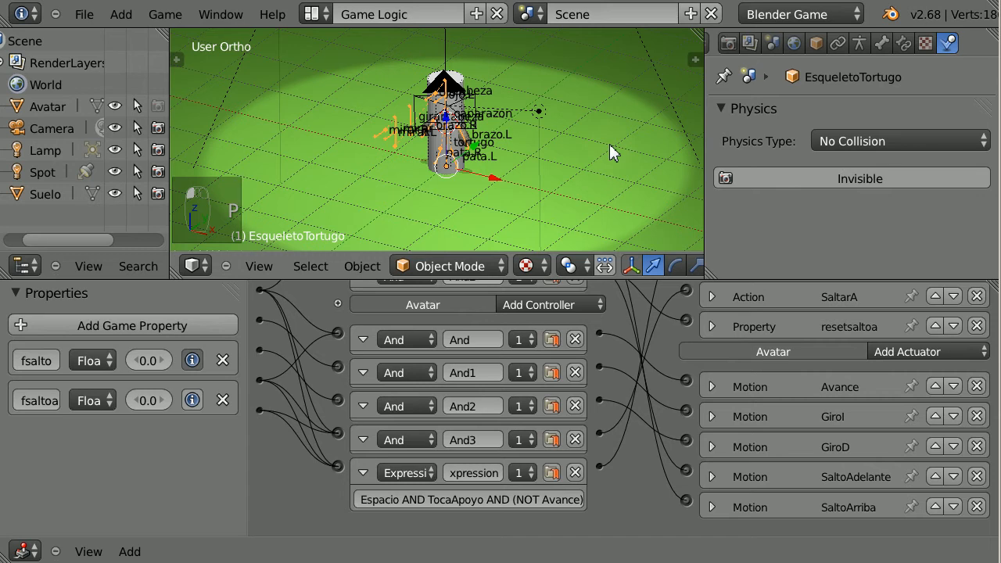
key(Right)
key(Up)
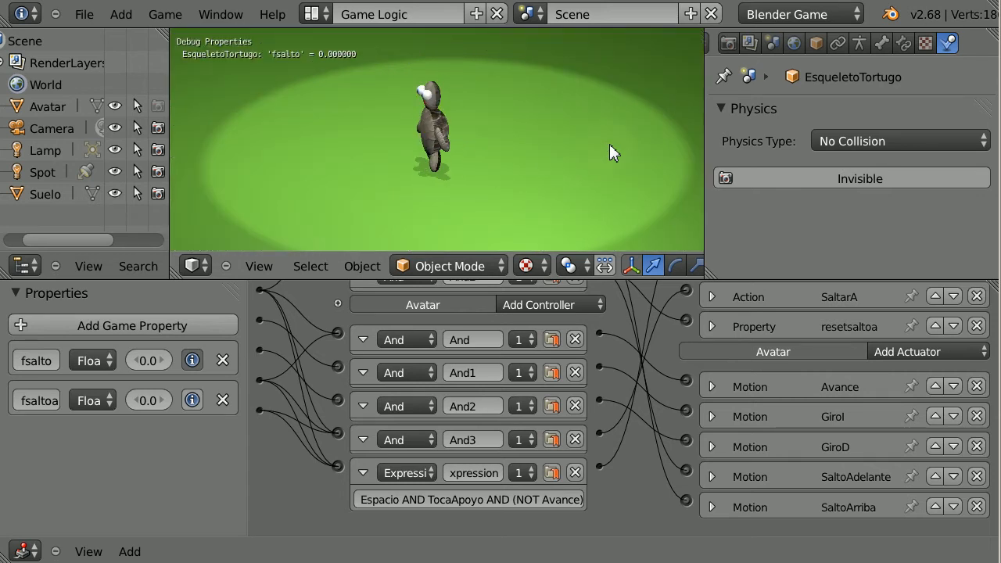
key(space)
key(Left)
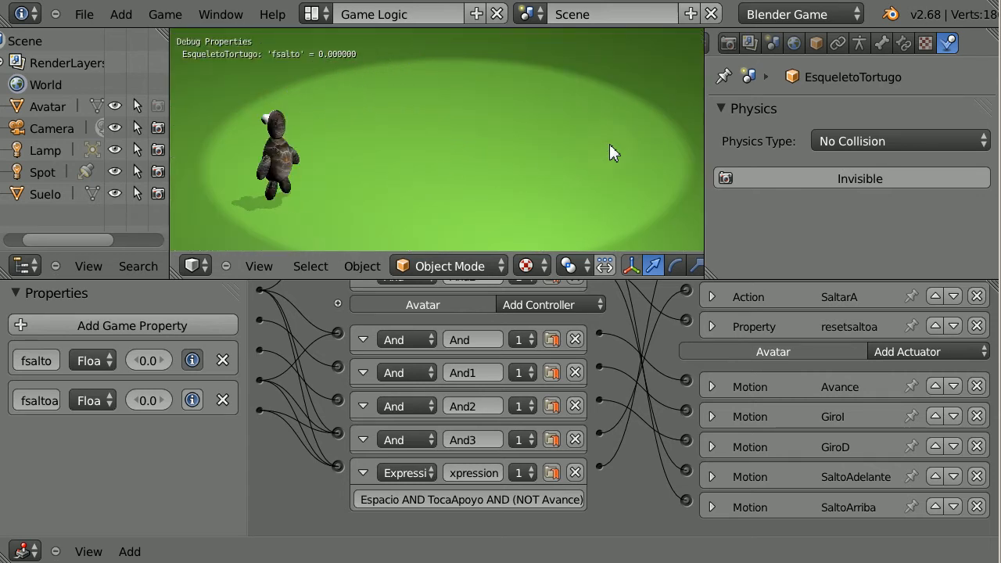
key(space)
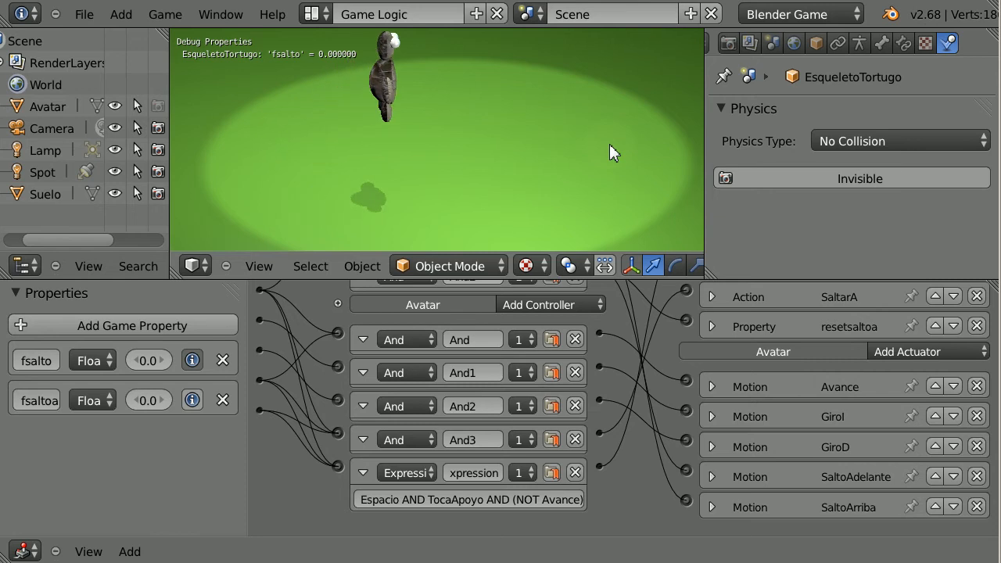
key(space)
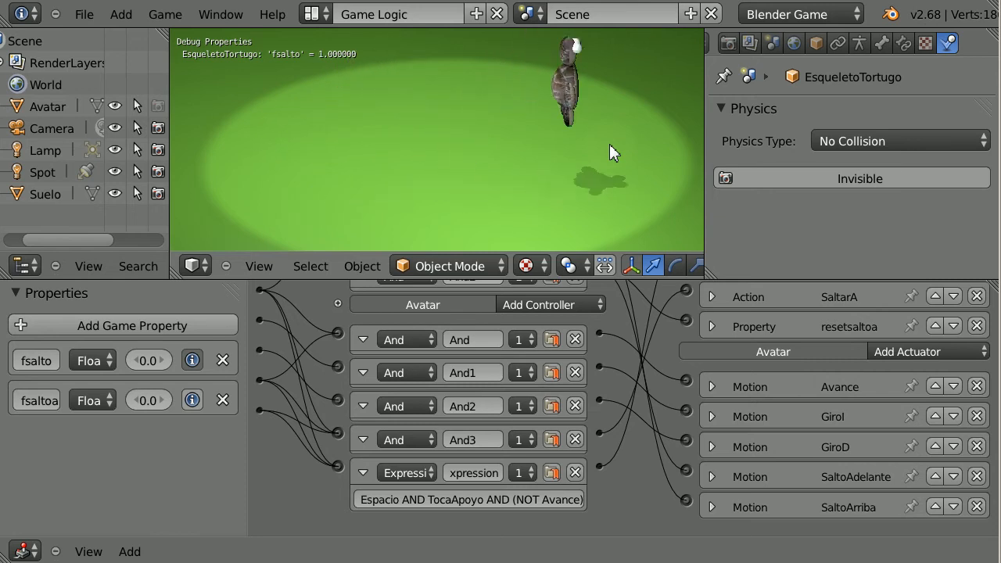
key(Right)
key(space)
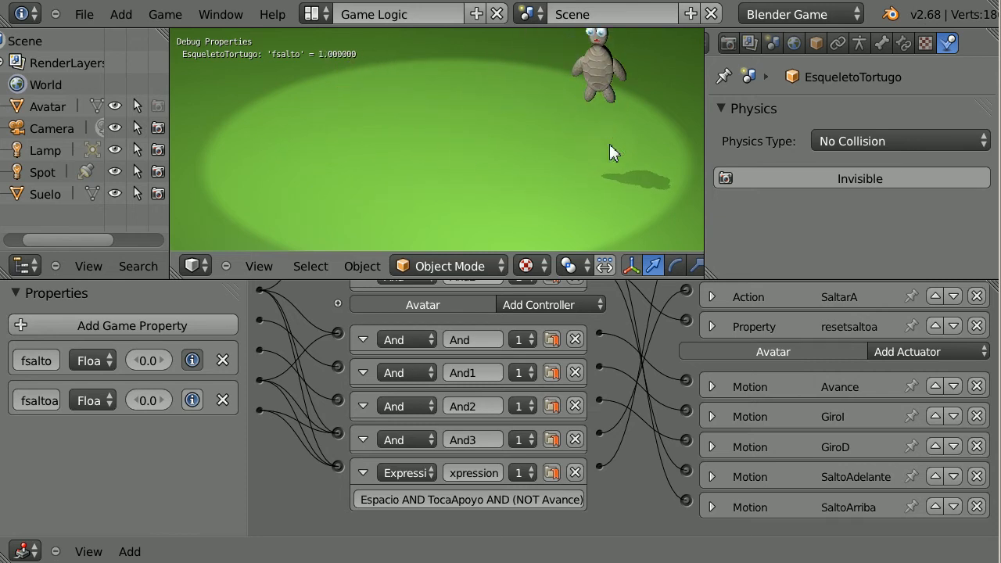
key(Right)
key(Up)
key(Escape)
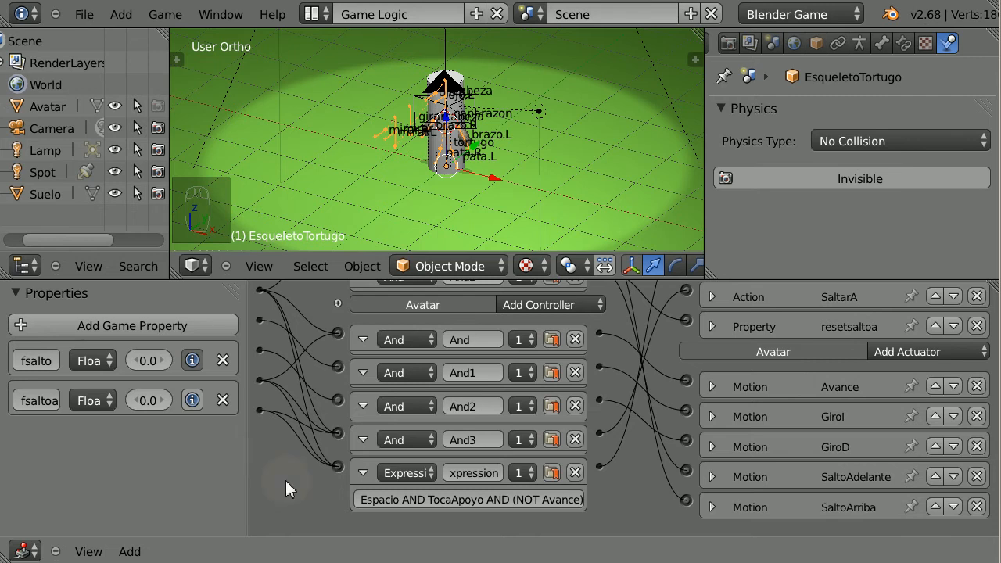
Step: Hide the game properties and examine all sensor, controller and actuator links in the maximized logic editor, restoring the layout at the end
scroll(285, 480, down, 4)
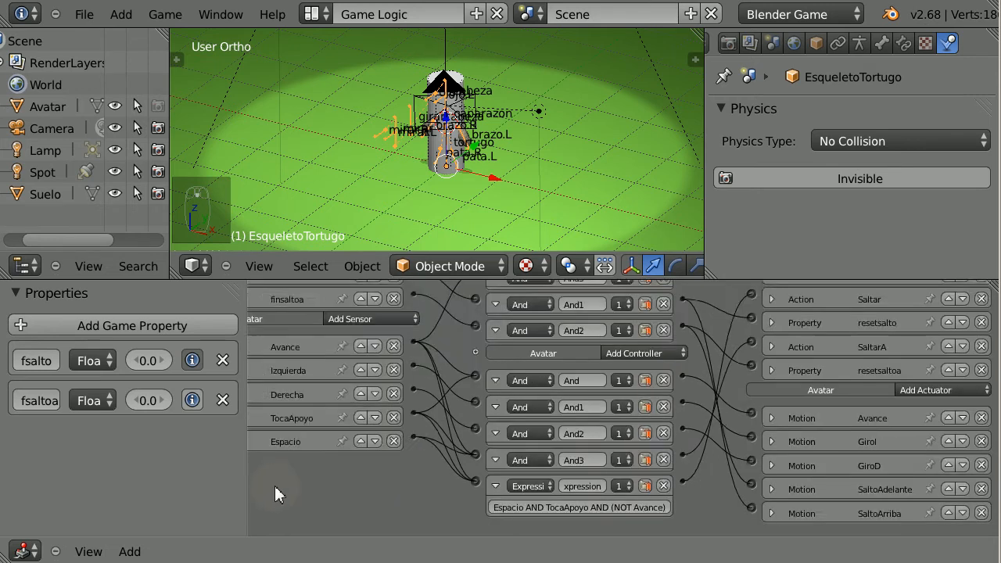
scroll(326, 492, up, 1)
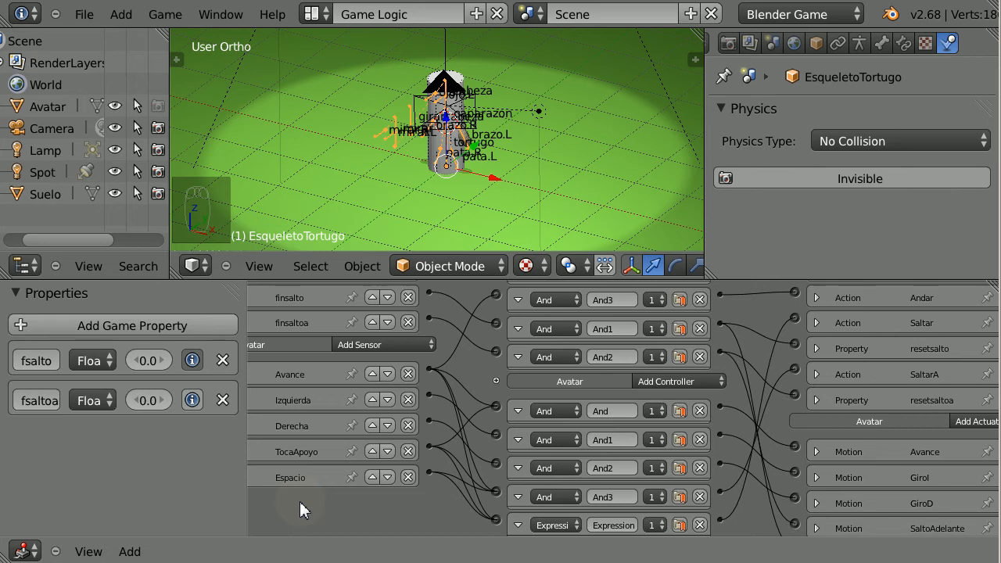
key(n)
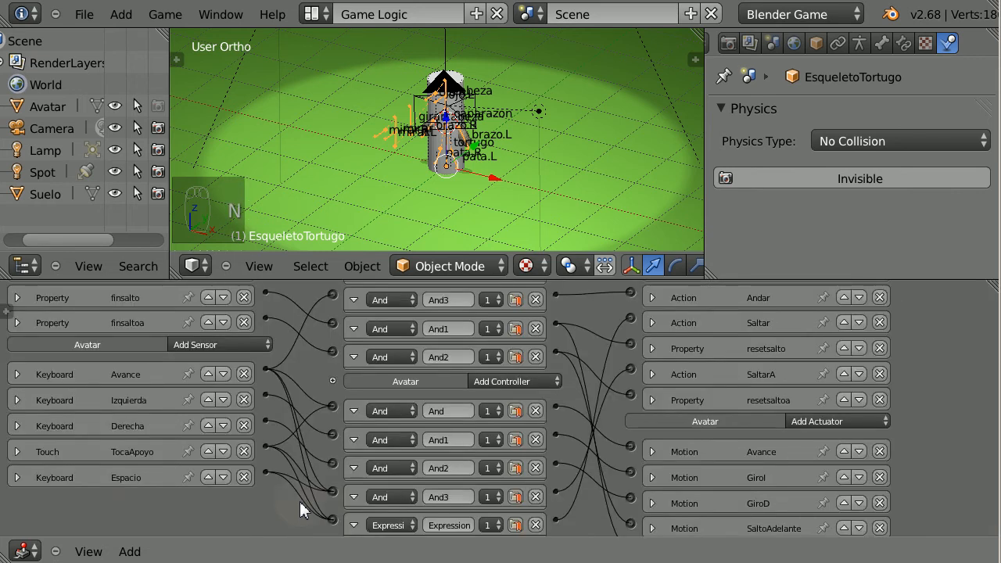
scroll(354, 494, down, 2)
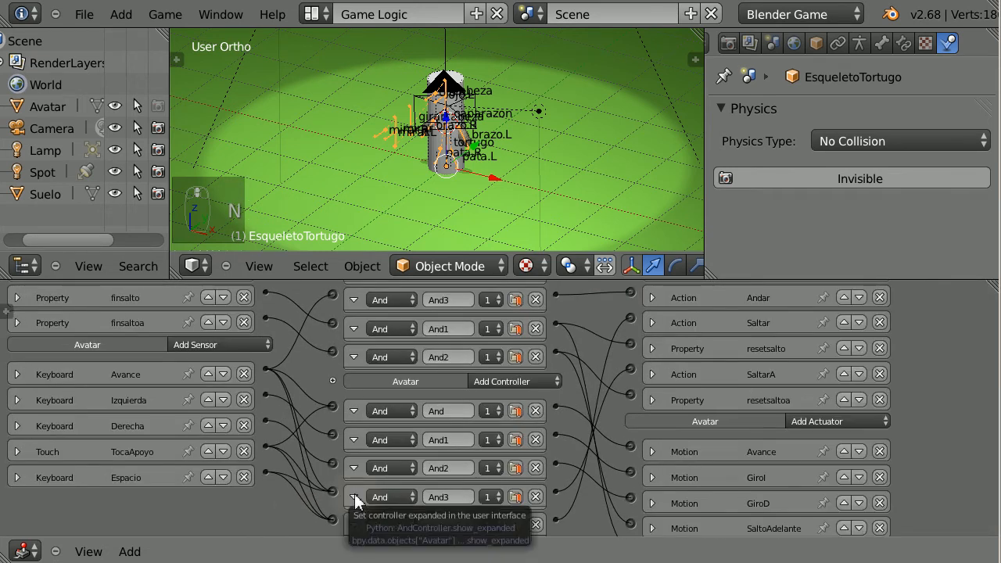
key(ctrl+Up)
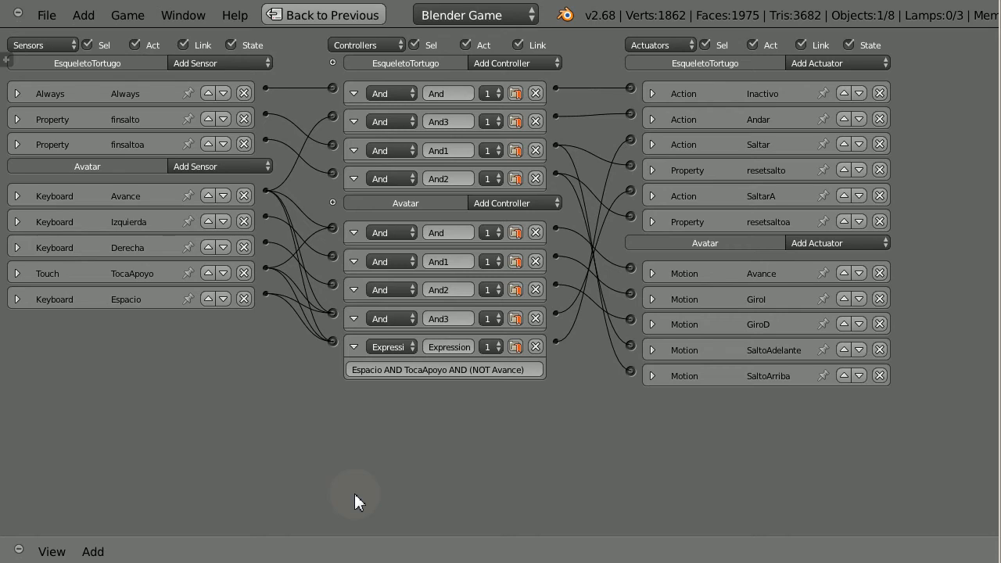
scroll(388, 474, down, 1)
scroll(378, 477, up, 1)
scroll(403, 506, up, 1)
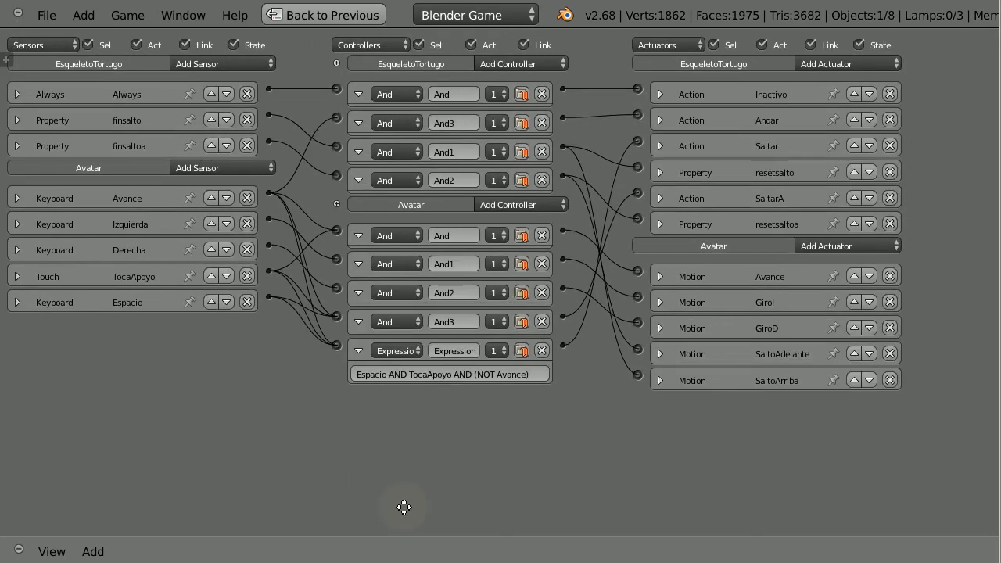
ctrl+middle_drag(403, 507, 404, 512)
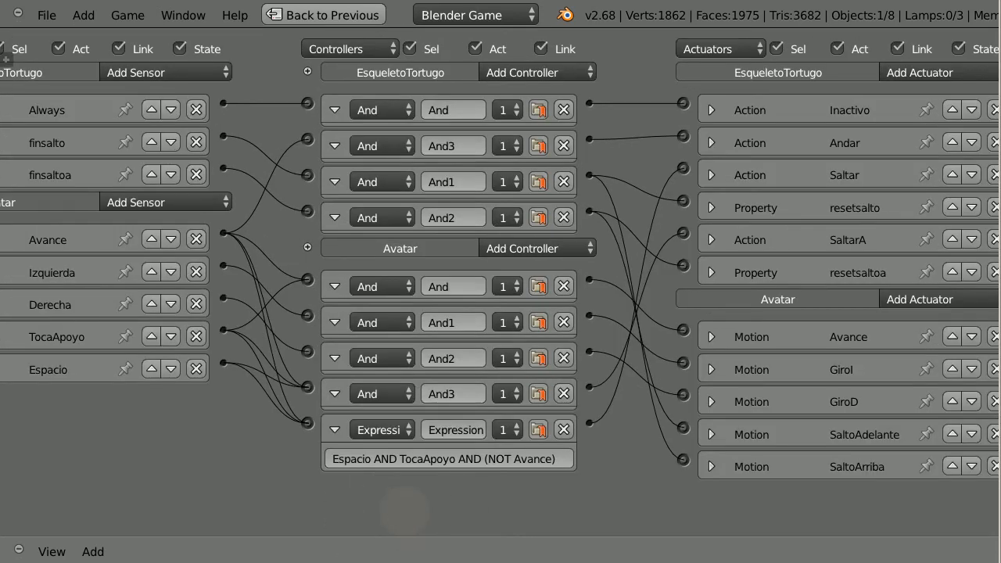
key(ctrl+Up)
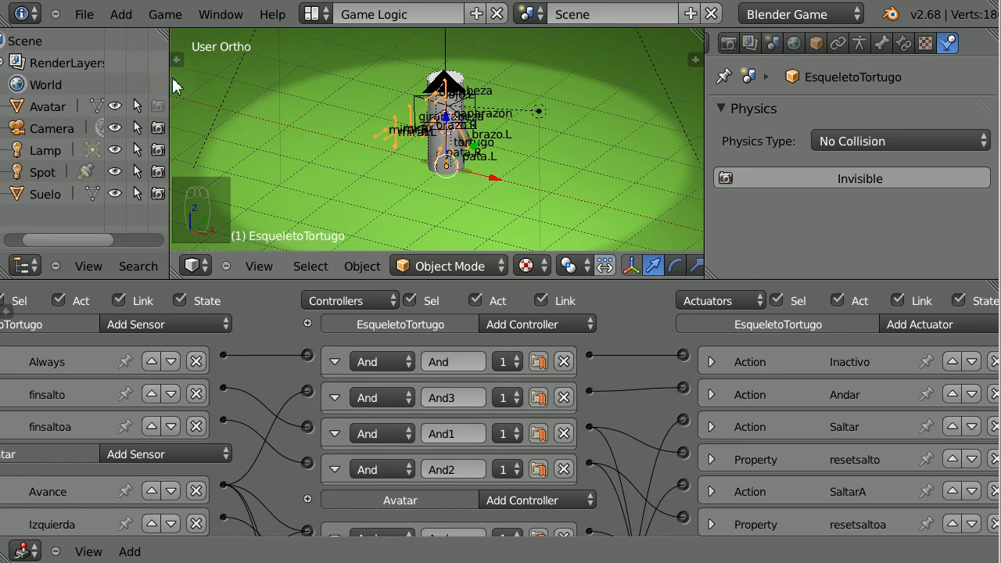
Step: Save the project as a new incremented version named personaje04.blend in the GE01 Mover Personaje folder
click(85, 16)
click(129, 172)
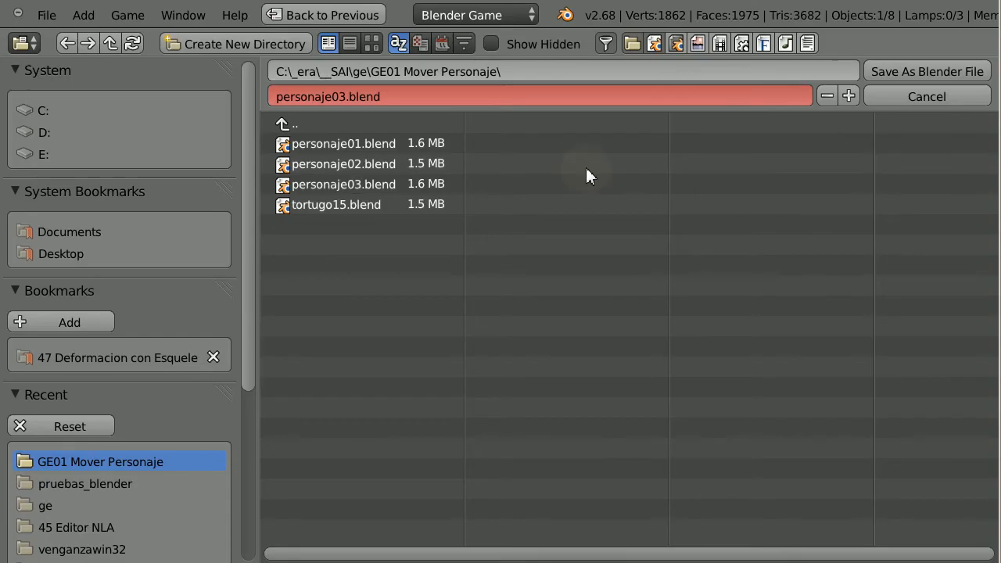
click(848, 96)
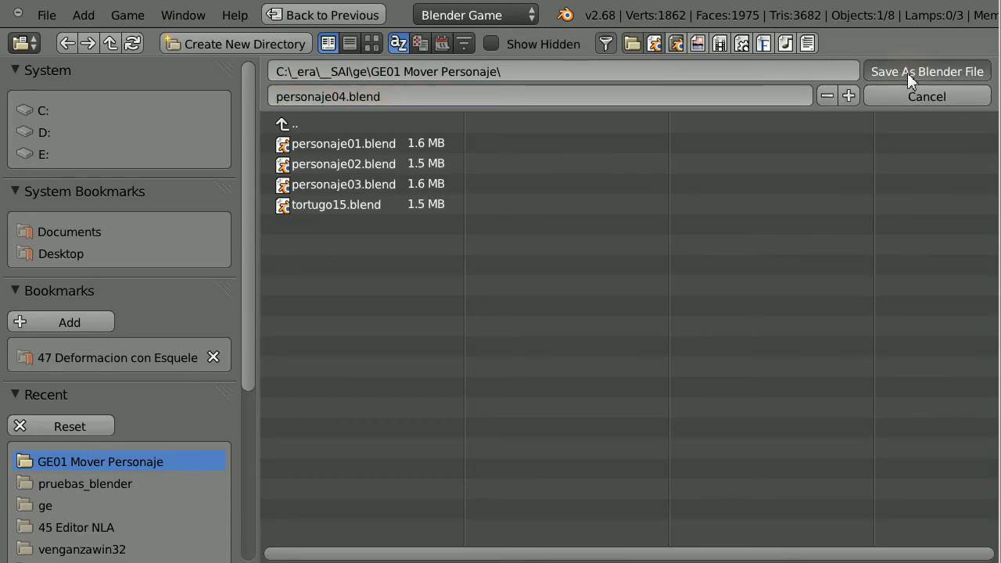
click(907, 72)
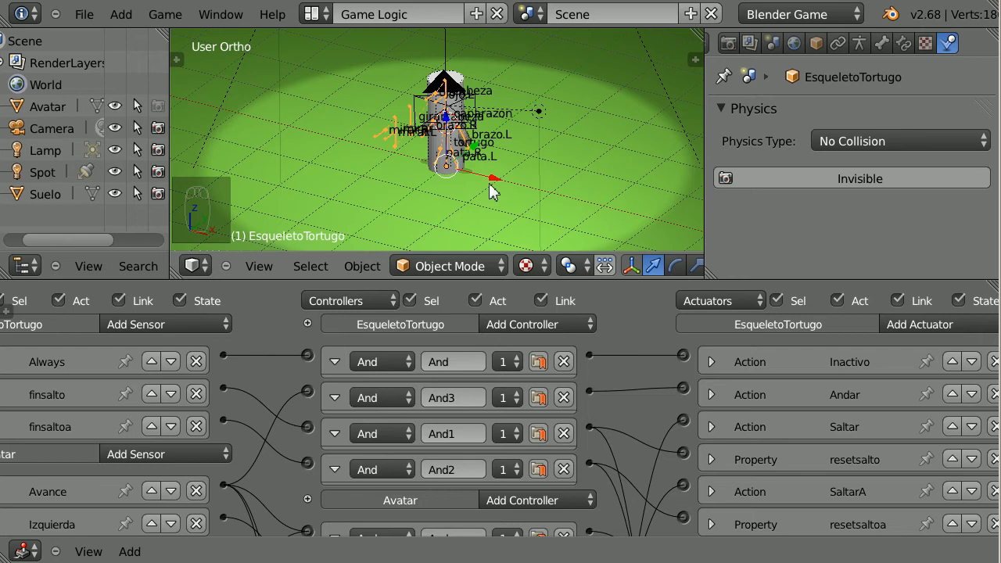